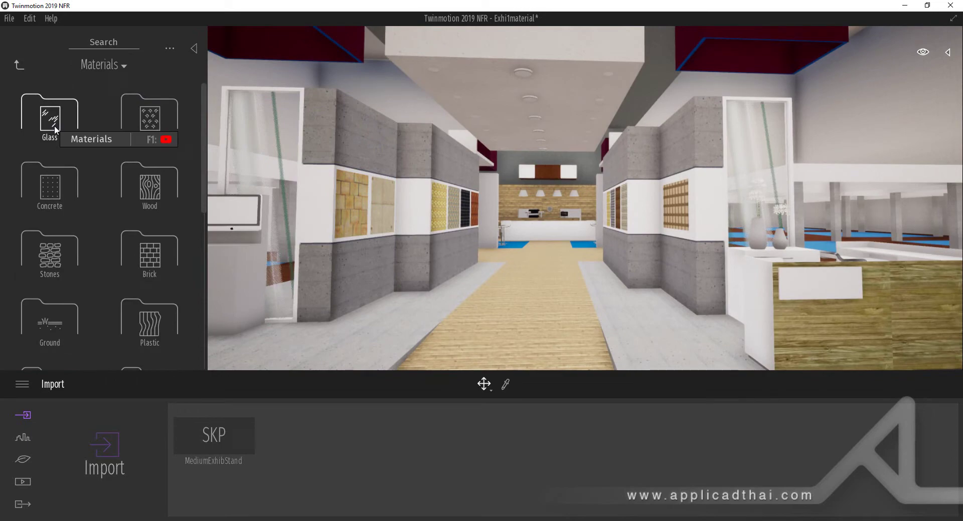
# Apply the Wavy sticker glass material to the tall framed glass panels at the stand's entrance.
pyautogui.click(54, 130)
pyautogui.moveTo(431, 200)
pyautogui.mouseDown(button='right')
pyautogui.moveTo(301, 200)
pyautogui.moveTo(434, 208)
pyautogui.mouseUp(button='right')
pyautogui.press('w')
pyautogui.moveTo(206, 129); pyautogui.dragTo(214, 201)
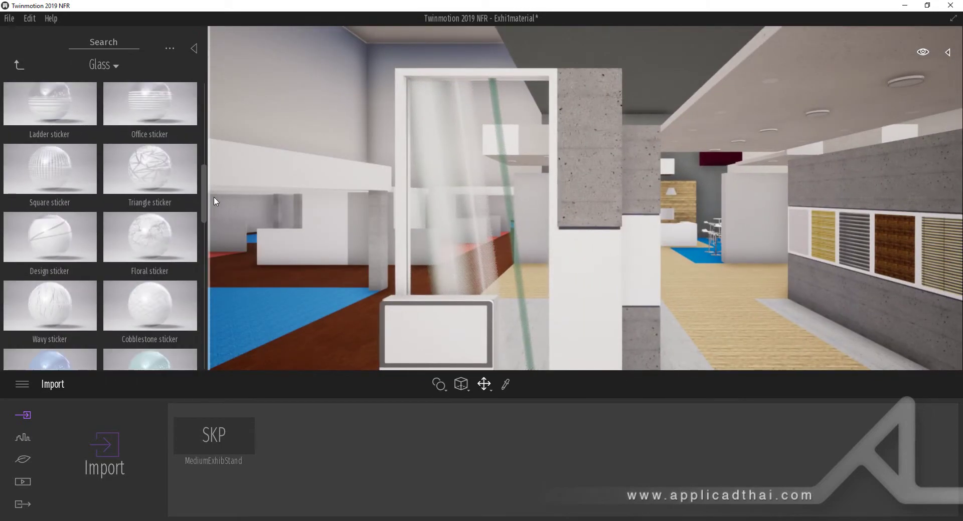
pyautogui.moveTo(32, 235)
pyautogui.moveTo(49, 285); pyautogui.dragTo(432, 209)
pyautogui.moveTo(552, 209); pyautogui.dragTo(401, 208, button='right')
pyautogui.moveTo(401, 208); pyautogui.dragTo(401, 151, button='middle')
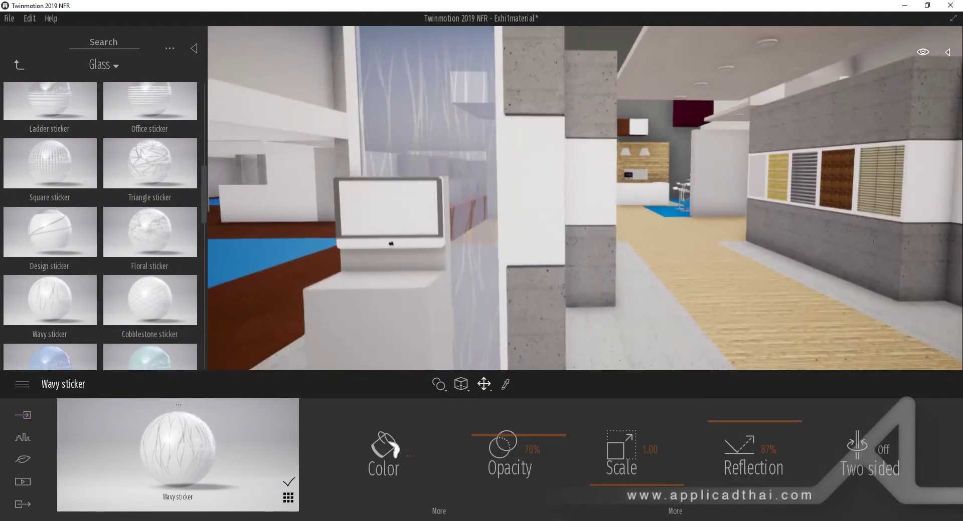
# Sample the hanging ceiling boxes' maroon material, recolour it a slightly darkened red and raise its reflection to 100%.
pyautogui.scroll(-5, 401, 150)
pyautogui.moveTo(311, 155); pyautogui.dragTo(326, 103, button='right')
pyautogui.press('t')
pyautogui.click(326, 98)
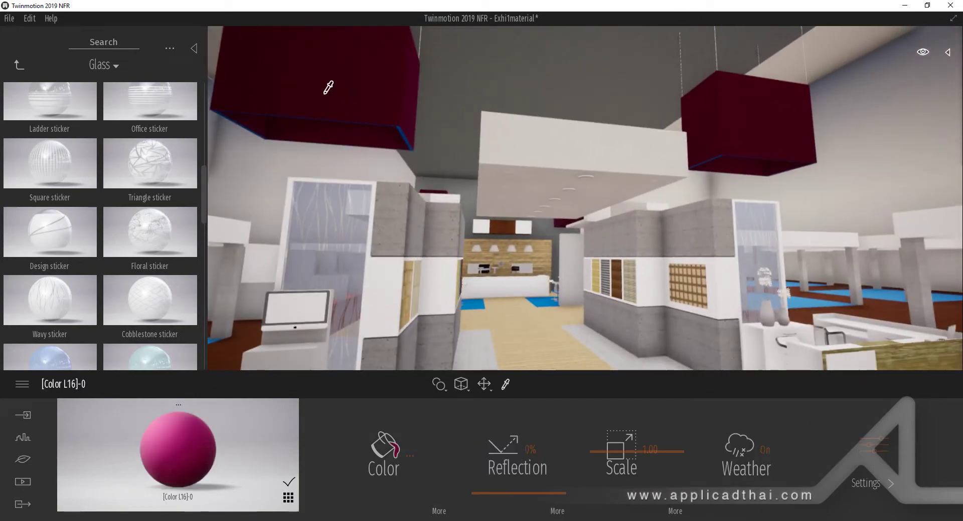
pyautogui.click(436, 514)
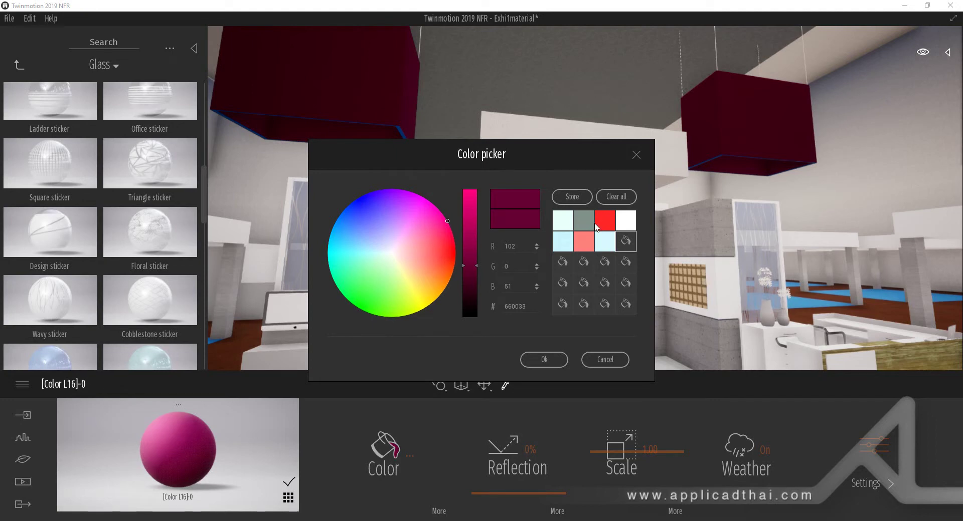
pyautogui.click(604, 225)
pyautogui.click(472, 203)
pyautogui.moveTo(472, 203); pyautogui.dragTo(471, 224)
pyautogui.click(444, 259)
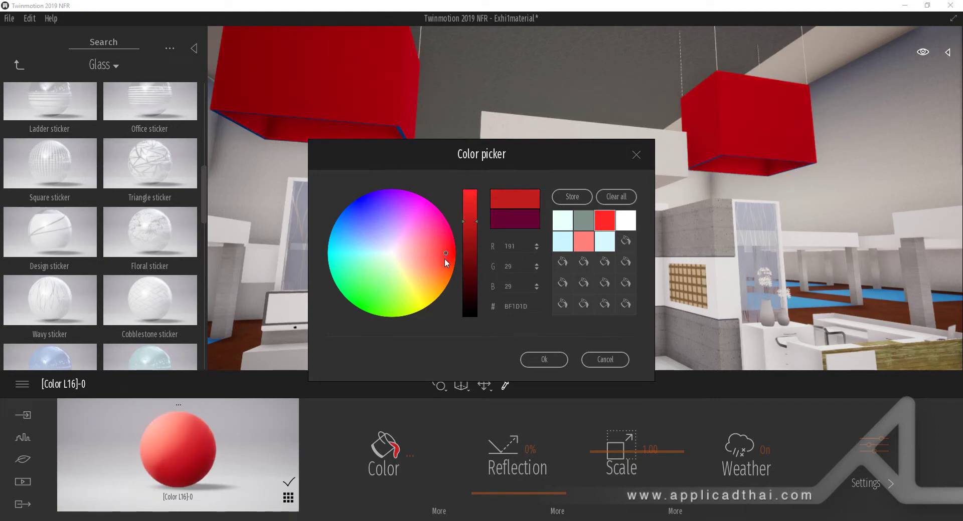
pyautogui.moveTo(444, 260); pyautogui.dragTo(440, 259)
pyautogui.click(542, 366)
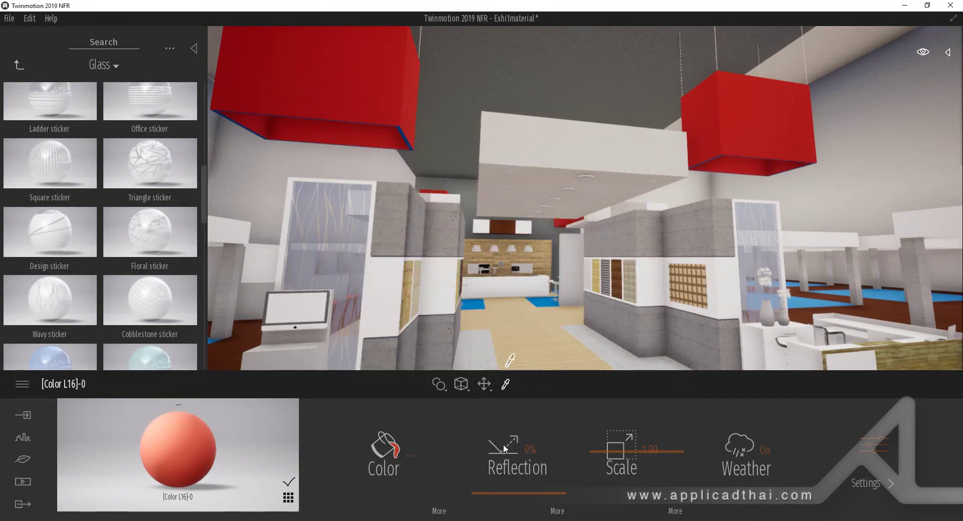
# Replace the concrete material on the display walls with Stacked stone 05 from the Stones materials.
pyautogui.keyDown('shift'); pyautogui.moveTo(623, 240); pyautogui.dragTo(624, 238, button='middle'); pyautogui.keyUp('shift')
pyautogui.moveTo(624, 238); pyautogui.dragTo(624, 238, button='right')
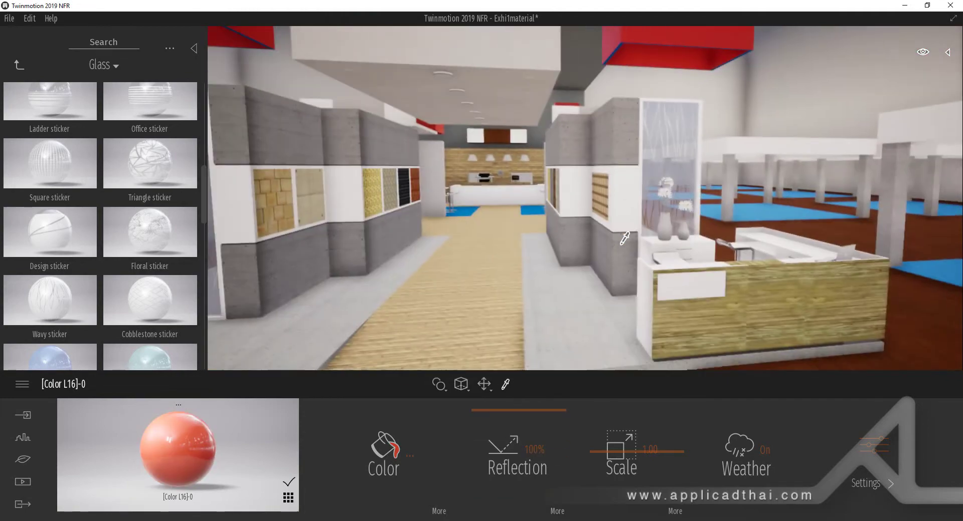
pyautogui.scroll(4, 598, 134)
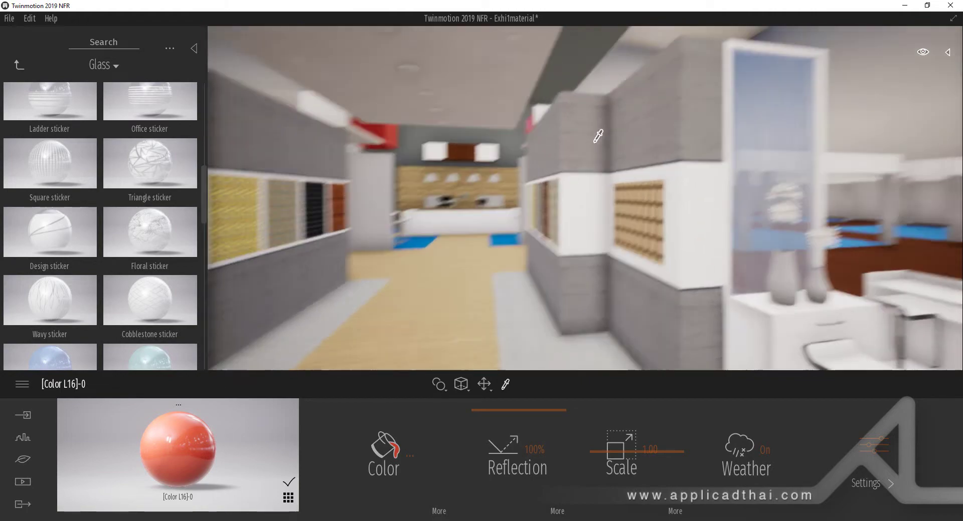
pyautogui.moveTo(597, 134); pyautogui.dragTo(585, 167, button='right')
pyautogui.click(19, 64)
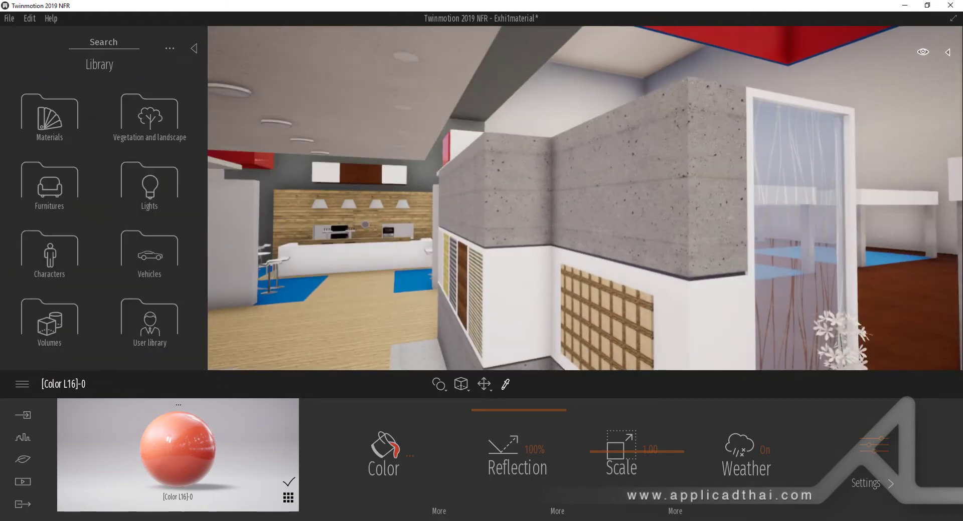
pyautogui.click(49, 115)
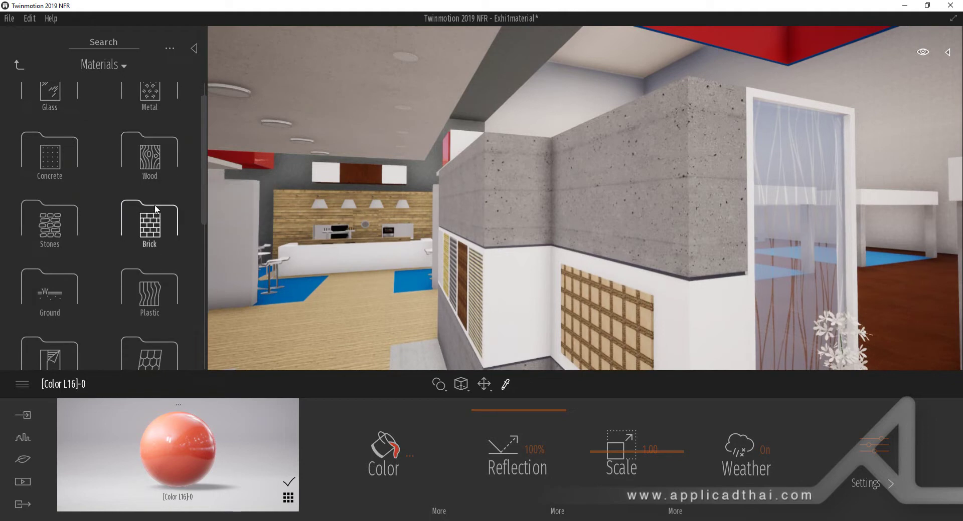
pyautogui.click(51, 243)
pyautogui.scroll(-1, 104, 172)
pyautogui.moveTo(163, 238); pyautogui.dragTo(528, 193)
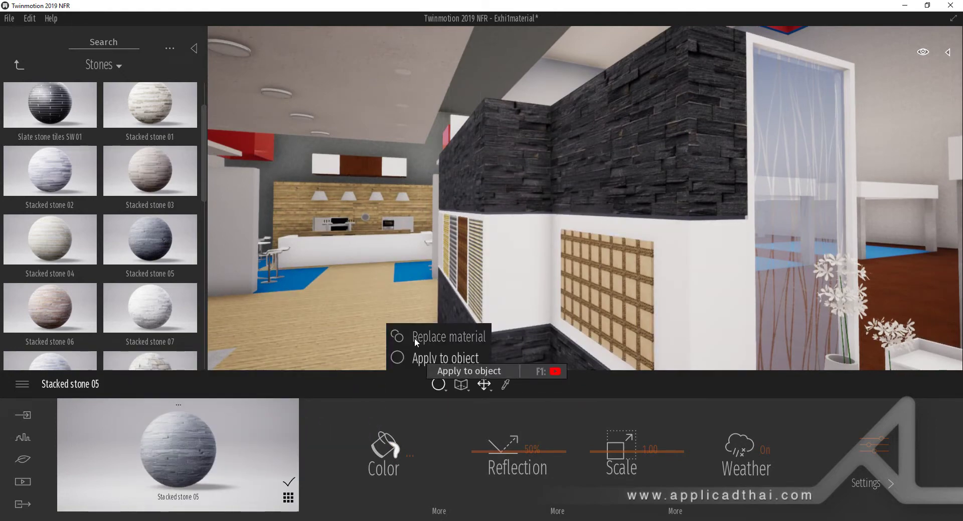
# In Apply to object mode, cover the white middle band and the walls around the red sample panels with Stacked stone 05.
pyautogui.moveTo(372, 413); pyautogui.dragTo(505, 281)
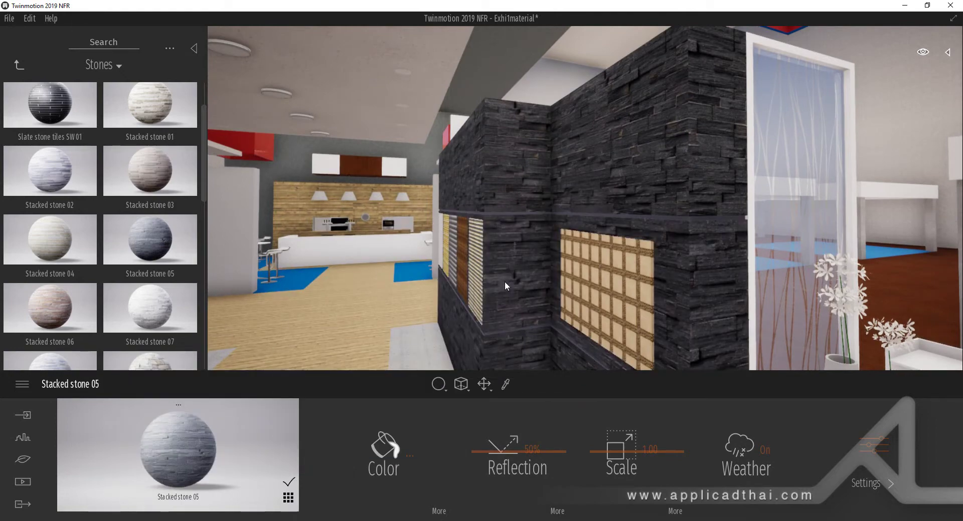
pyautogui.moveTo(504, 281); pyautogui.dragTo(371, 283, button='right')
pyautogui.scroll(-6, 572, 242)
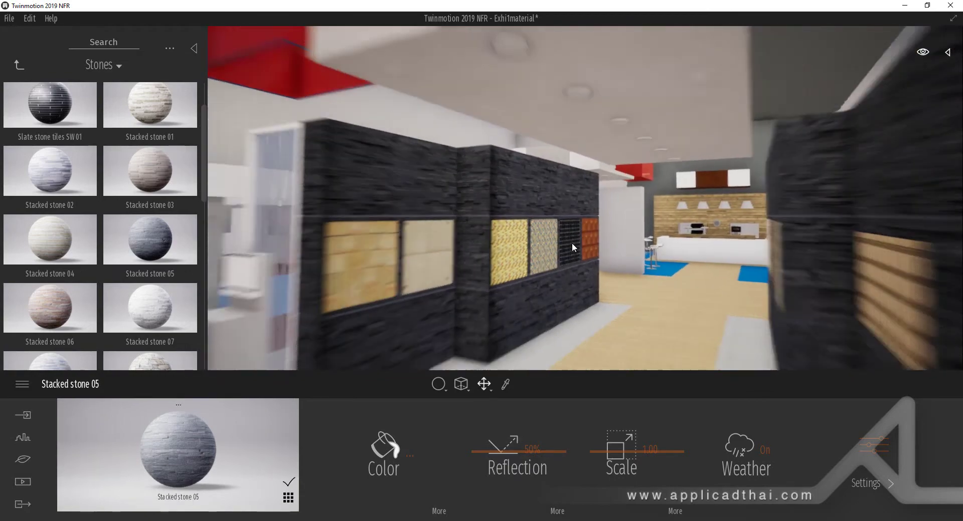
pyautogui.keyDown('shift'); pyautogui.moveTo(572, 242); pyautogui.dragTo(235, 242, button='middle'); pyautogui.keyUp('shift')
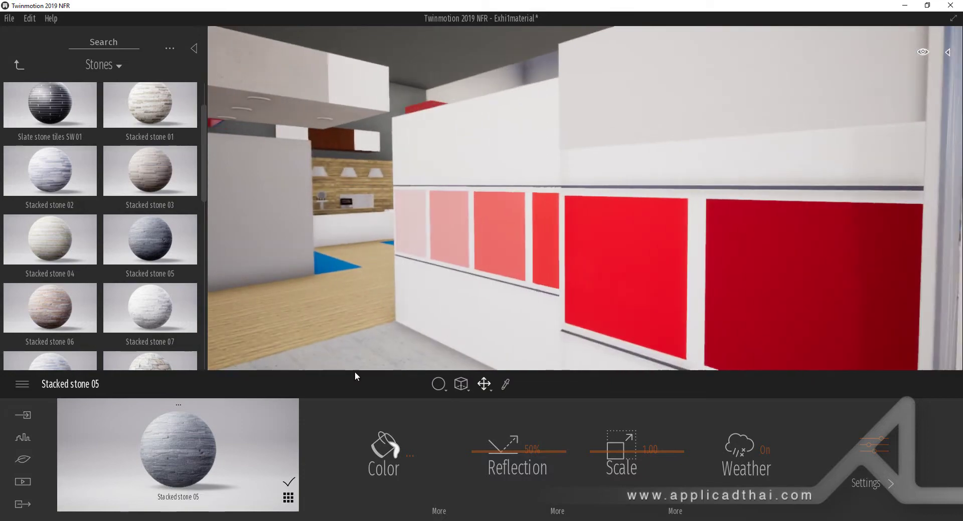
pyautogui.moveTo(178, 451); pyautogui.dragTo(589, 331)
pyautogui.moveTo(261, 446); pyautogui.dragTo(655, 125)
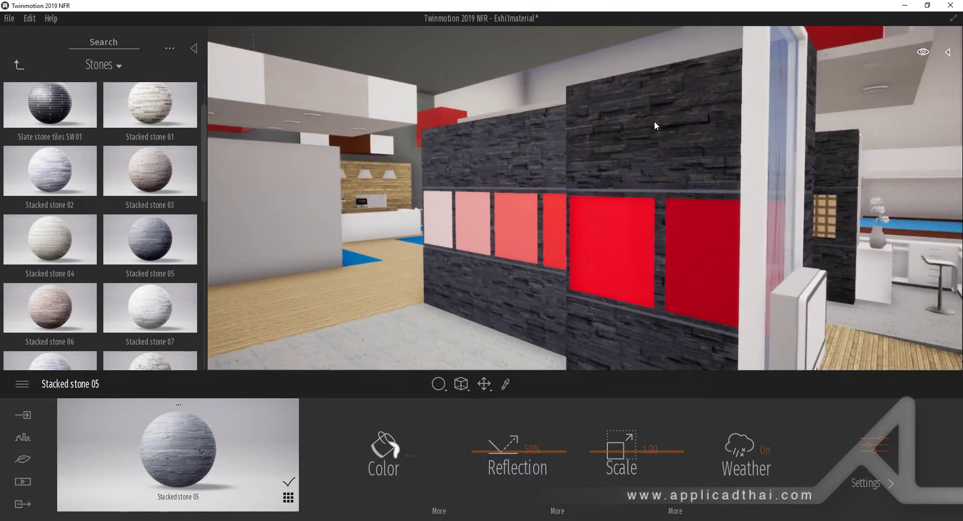
# Sample the red material from the hanging boxes and apply it to the computer kiosk stand by the glass panel.
pyautogui.keyDown('shift'); pyautogui.moveTo(655, 125); pyautogui.dragTo(442, 125, button='middle'); pyautogui.keyUp('shift')
pyautogui.scroll(-5, 715, 167)
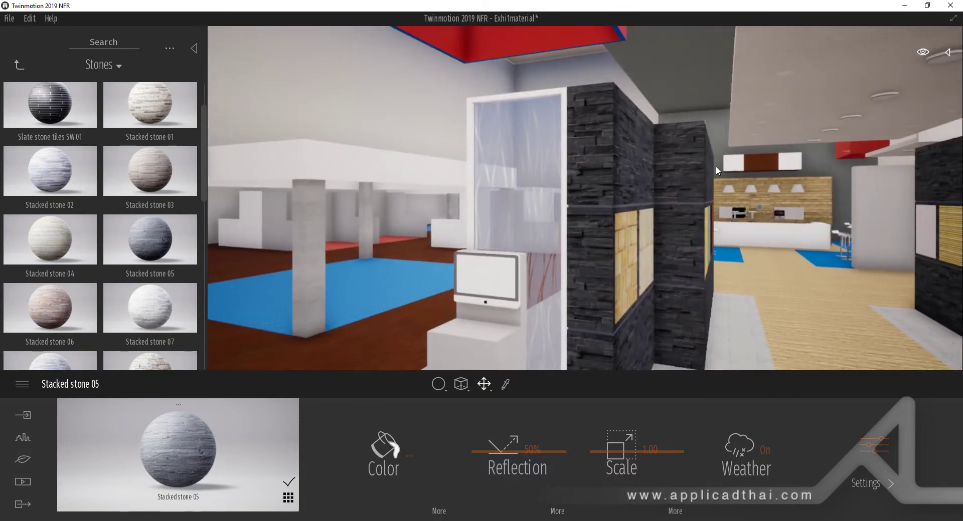
pyautogui.press('t')
pyautogui.moveTo(172, 470); pyautogui.dragTo(539, 320)
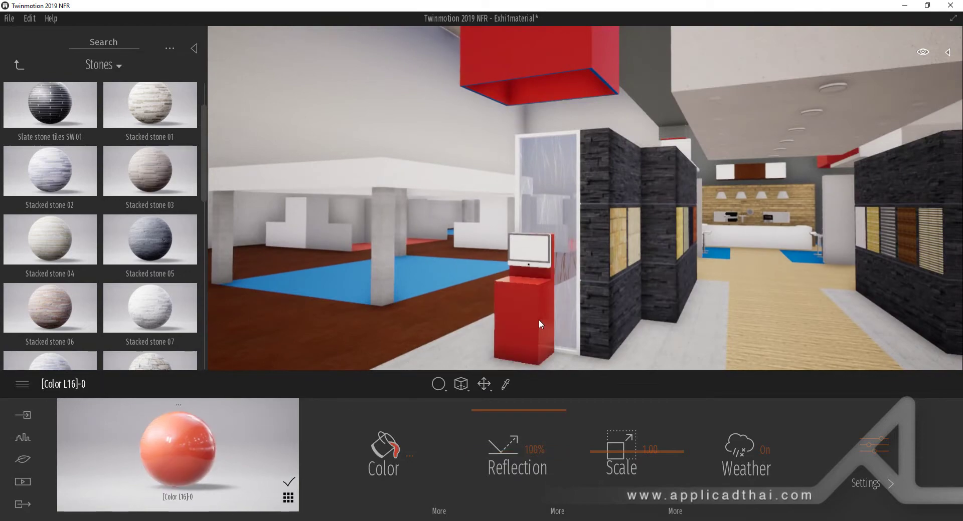
# Apply the Chrome metal material to the concrete underside of the suspended ceiling.
pyautogui.moveTo(539, 319); pyautogui.dragTo(527, 235, button='right')
pyautogui.press('w')
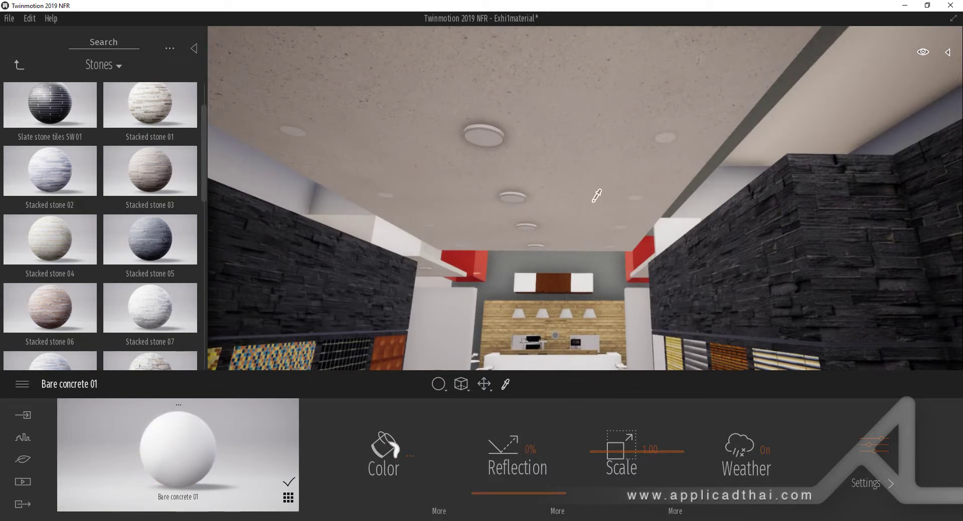
pyautogui.click(14, 68)
pyautogui.click(148, 111)
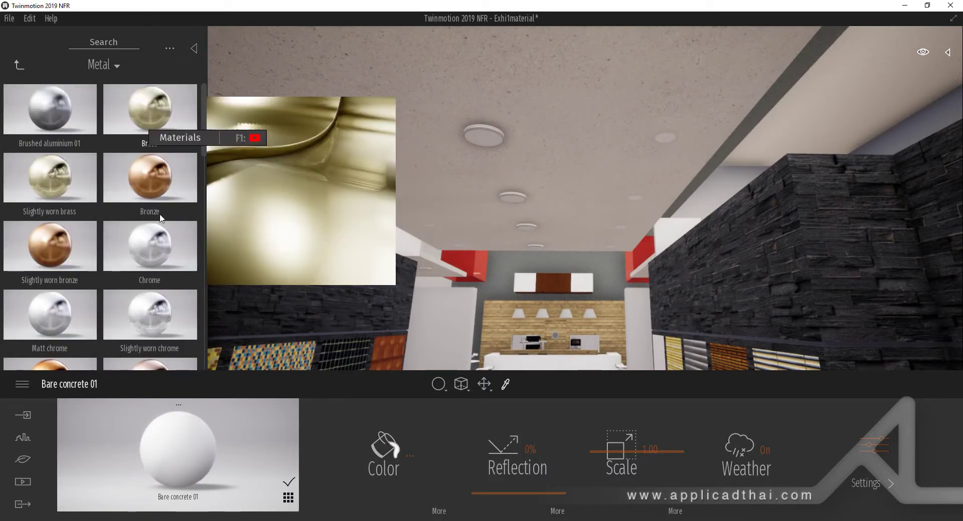
pyautogui.moveTo(157, 231); pyautogui.dragTo(399, 81)
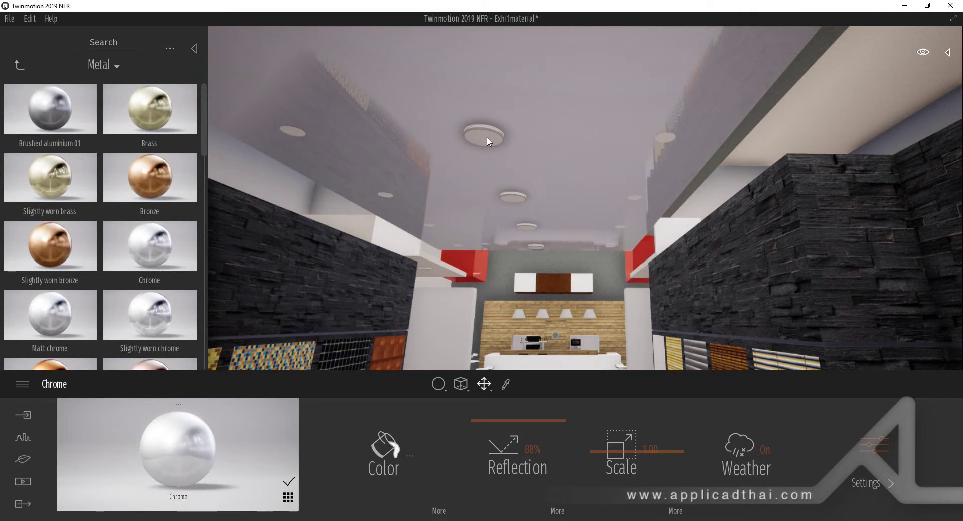
# Switch to Replace material mode and apply the Neon 01 material to the ceiling downlights.
pyautogui.click(20, 66)
pyautogui.click(20, 65)
pyautogui.click(443, 382)
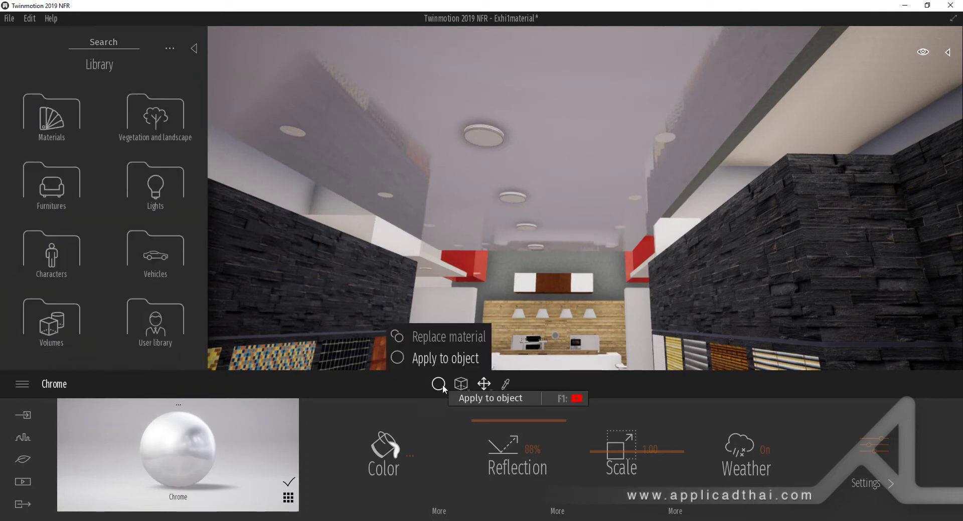
pyautogui.click(439, 339)
pyautogui.click(53, 120)
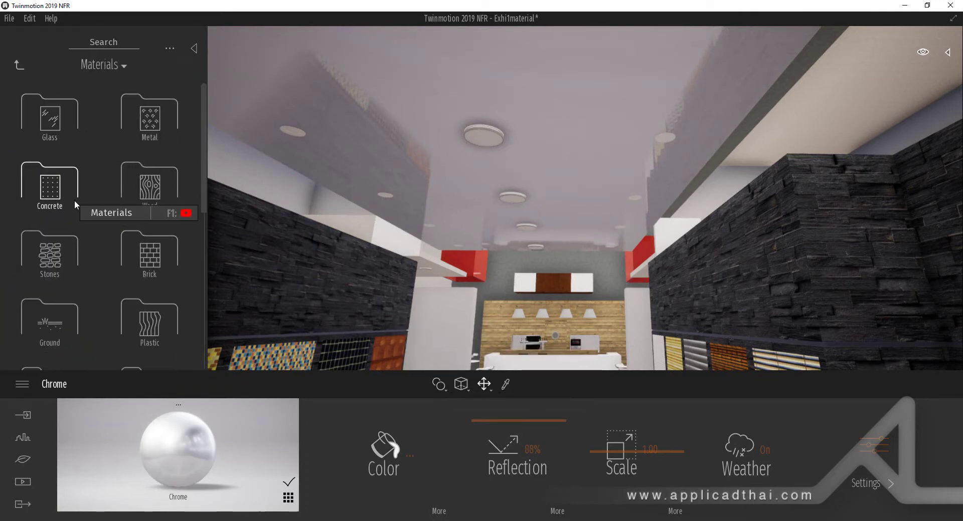
pyautogui.scroll(-5, 81, 203)
pyautogui.click(69, 273)
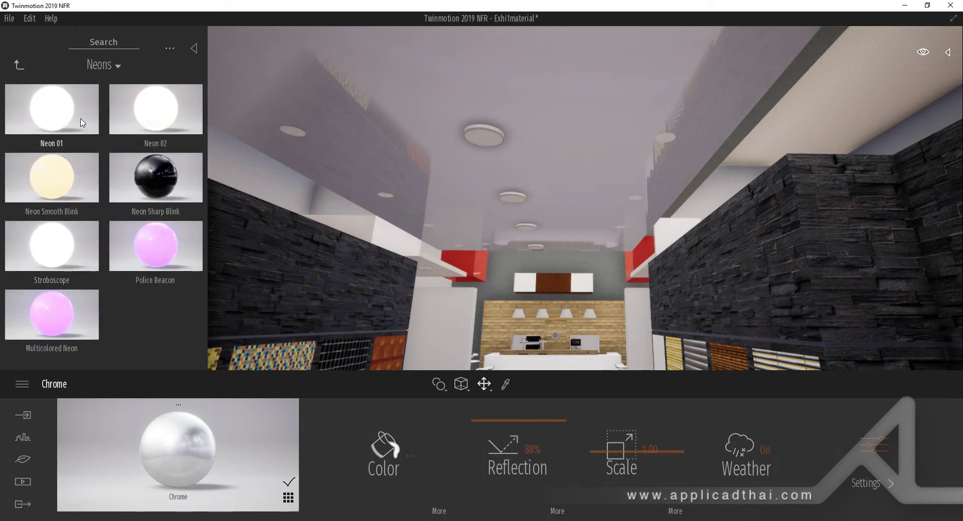
pyautogui.moveTo(52, 108); pyautogui.dragTo(483, 138)
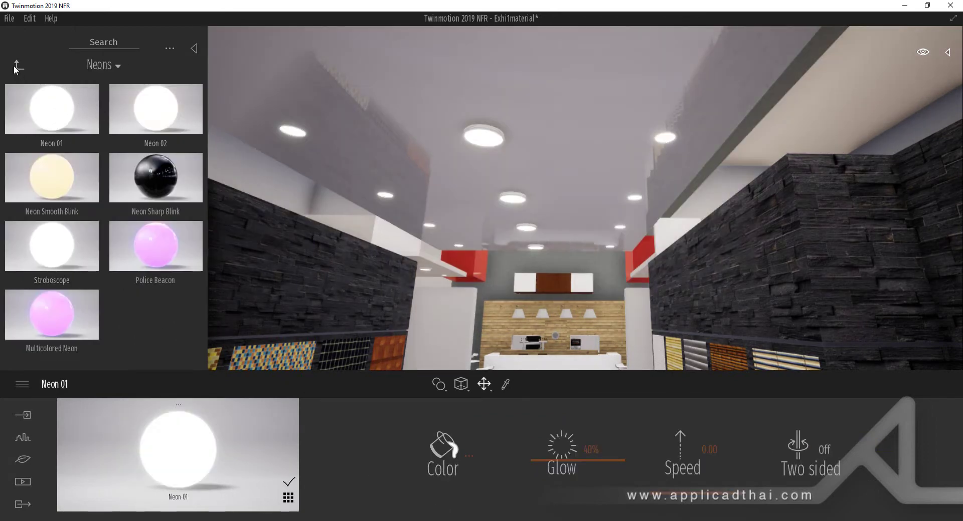
# Apply Chrome to the rims of the ceiling downlights, recolouring that material black.
pyautogui.click(16, 65)
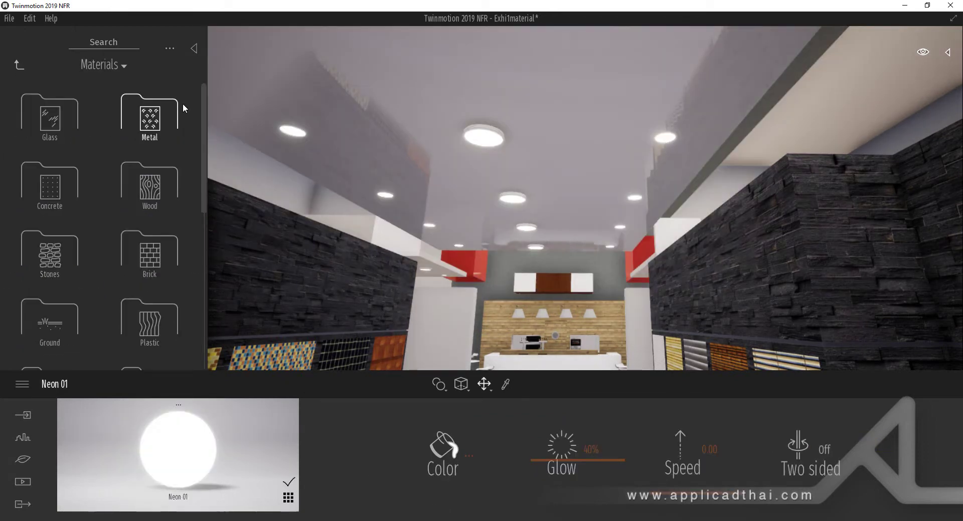
pyautogui.click(161, 115)
pyautogui.scroll(-1, 163, 191)
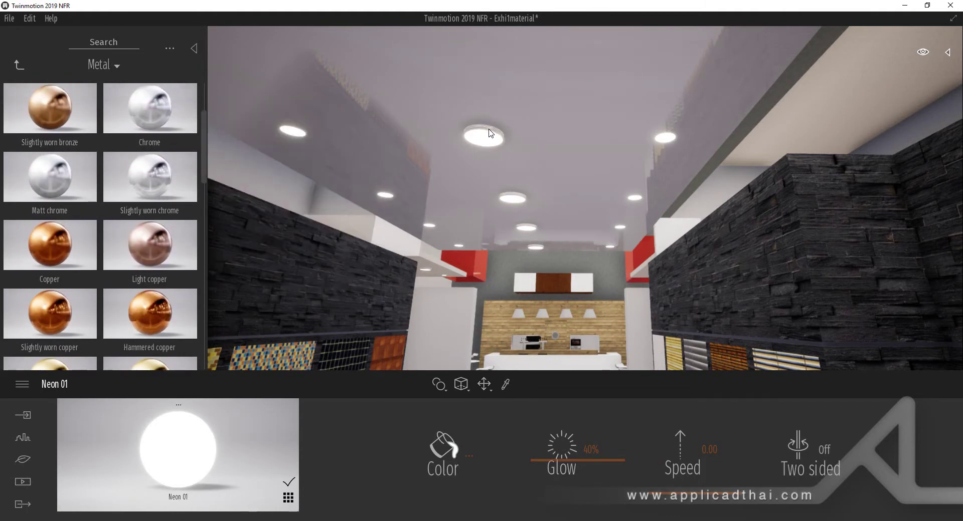
pyautogui.click(472, 139)
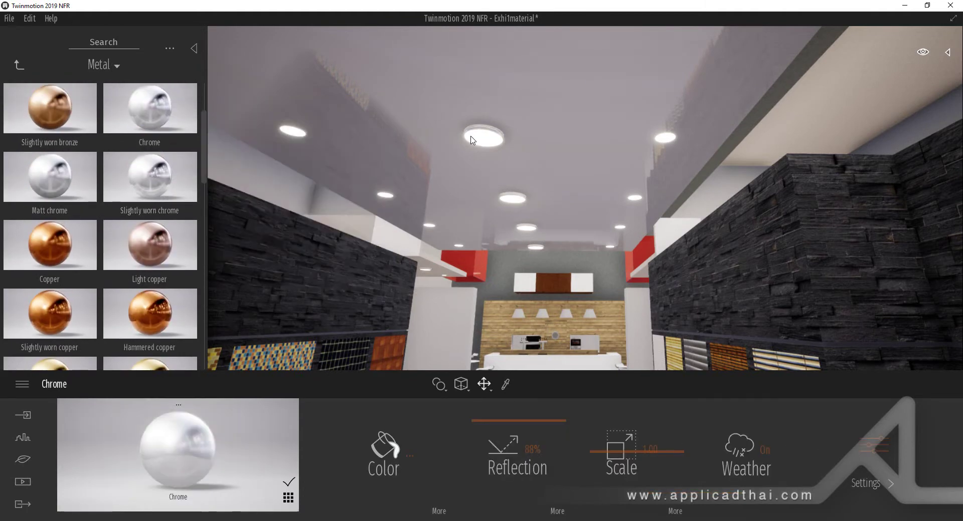
pyautogui.click(383, 463)
pyautogui.click(468, 297)
pyautogui.click(556, 364)
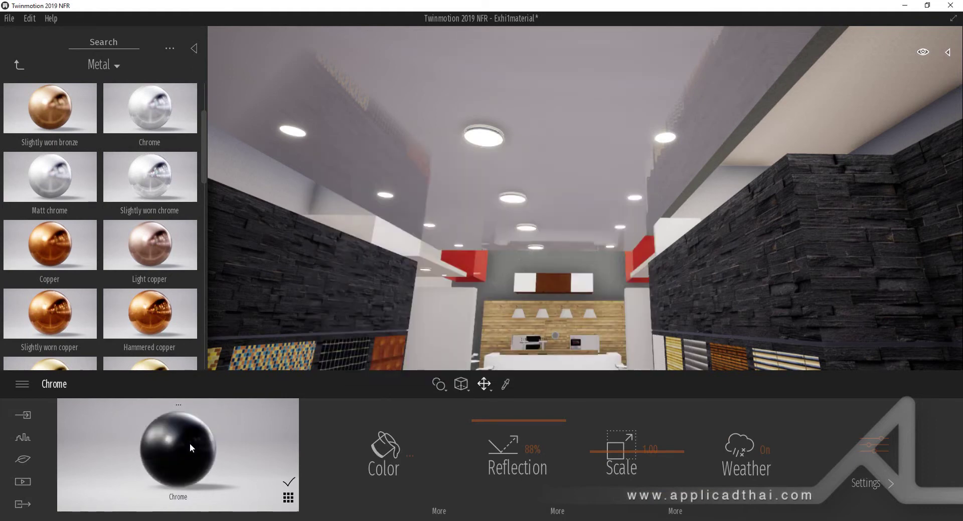
pyautogui.moveTo(196, 438); pyautogui.dragTo(500, 135)
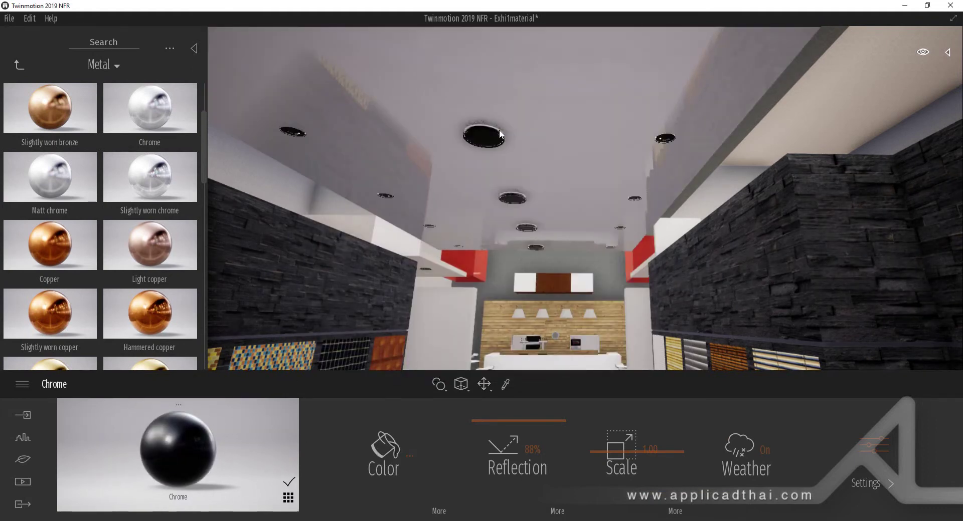
# Sample the bamboo floor material in the central aisle and set its reflection to 100%.
pyautogui.press('s')
pyautogui.moveTo(500, 134); pyautogui.dragTo(532, 226, button='right')
pyautogui.moveTo(463, 275); pyautogui.dragTo(454, 326, button='right')
pyautogui.press('t')
pyautogui.click(502, 311)
pyautogui.click(22, 65)
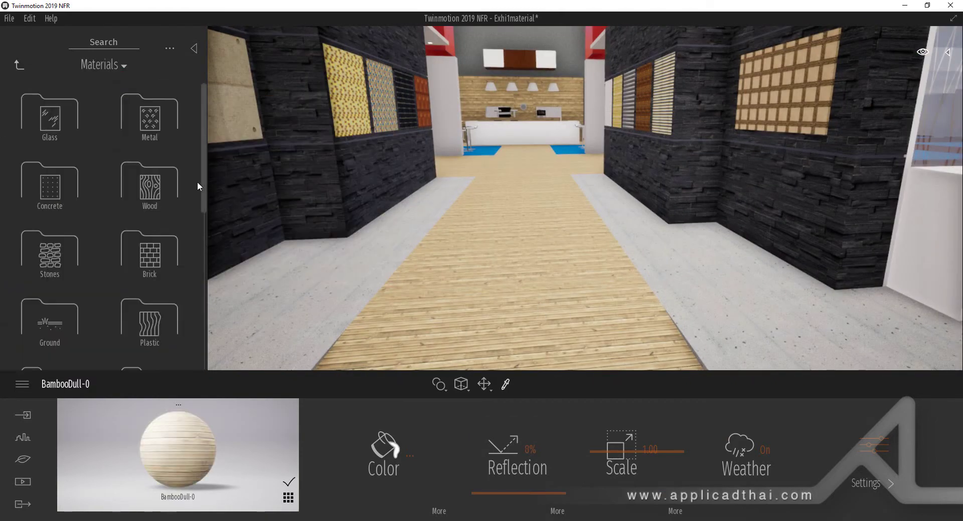
pyautogui.click(151, 185)
pyautogui.moveTo(207, 121); pyautogui.dragTo(206, 148)
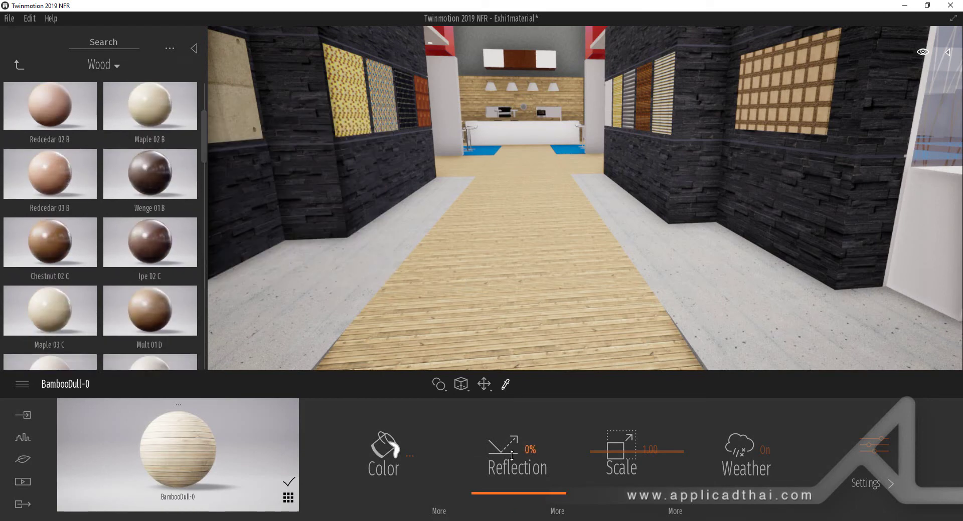
pyautogui.moveTo(519, 466); pyautogui.dragTo(519, 397)
# Tint the glossy bamboo floor with a darker, slightly reddish grey colour.
pyautogui.click(395, 449)
pyautogui.moveTo(472, 155); pyautogui.dragTo(721, 117)
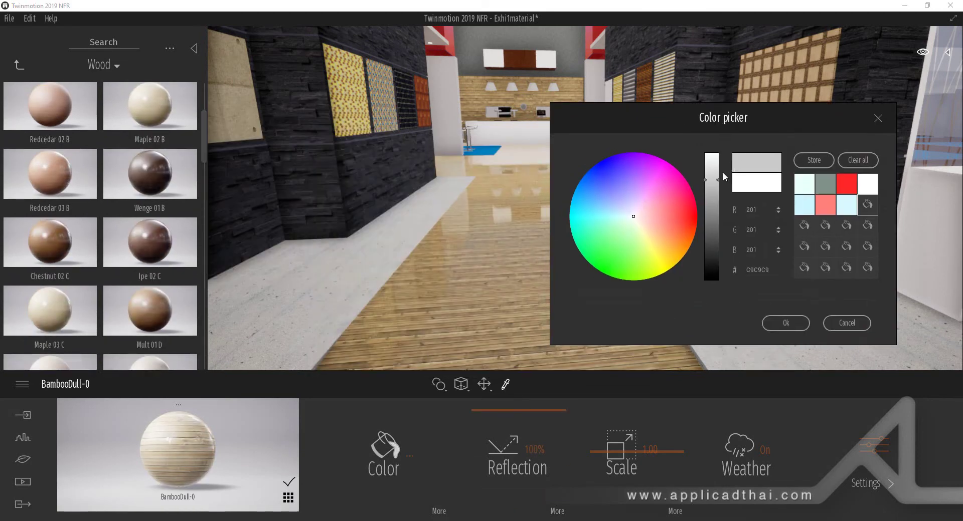
pyautogui.moveTo(712, 160); pyautogui.dragTo(715, 192)
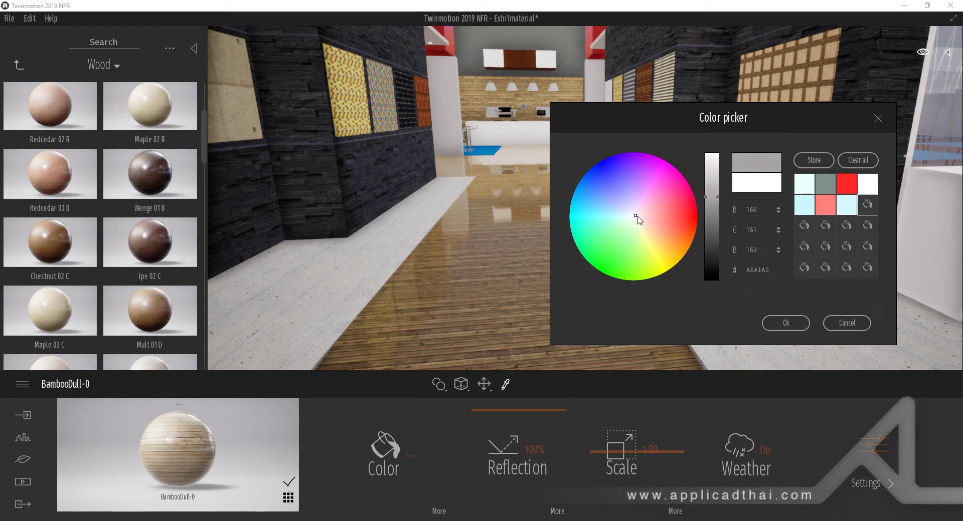
pyautogui.click(640, 216)
pyautogui.click(785, 323)
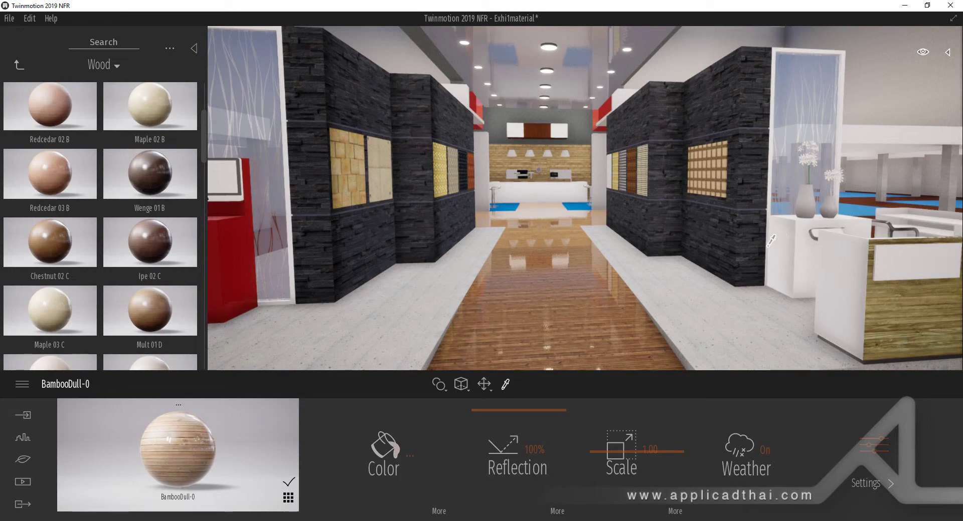
pyautogui.moveTo(692, 246); pyautogui.dragTo(692, 246, button='right')
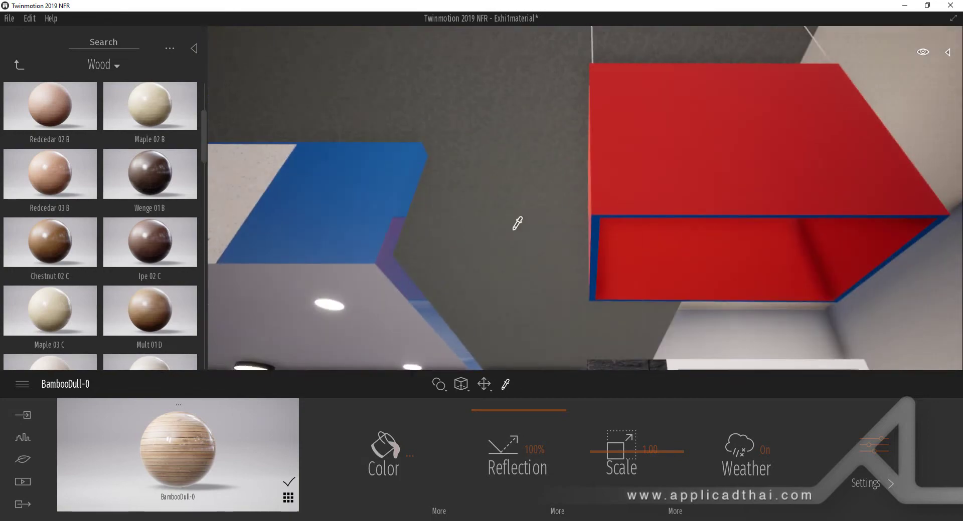
# Apply the Neon 01 material to the lower edge trim of the red hanging box.
pyautogui.click(19, 66)
pyautogui.scroll(-6, 65, 146)
pyautogui.click(49, 337)
pyautogui.click(19, 66)
pyautogui.scroll(-1, 119, 240)
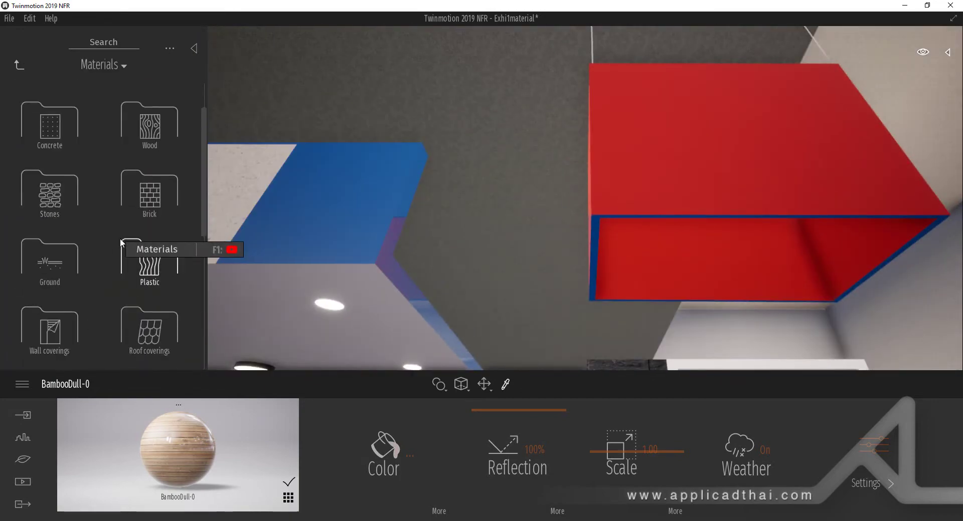
pyautogui.scroll(-3, 120, 239)
pyautogui.click(47, 299)
pyautogui.moveTo(76, 112); pyautogui.dragTo(594, 257)
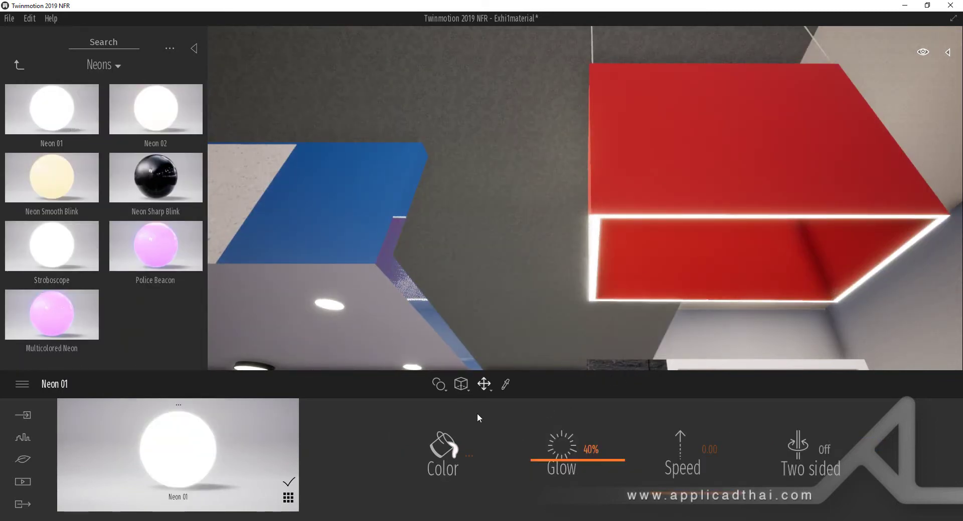
# Set the glow of the red box's neon trim to 18% and tint it warm cream, FFEBB7.
pyautogui.moveTo(577, 460); pyautogui.dragTo(580, 481)
pyautogui.click(442, 448)
pyautogui.click(406, 267)
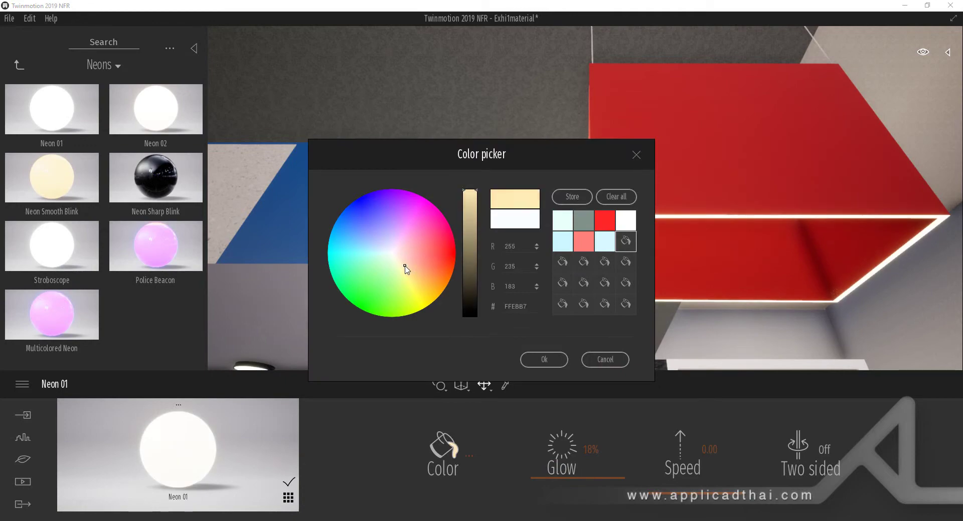
pyautogui.click(489, 360)
# Apply the Chestnut 01 A wood to the reception counter's front panel behind the white sign, using single-object application mode.
pyautogui.press('s')
pyautogui.moveTo(582, 171); pyautogui.dragTo(636, 261, button='right')
pyautogui.press('w')
pyautogui.press('t')
pyautogui.click(537, 266)
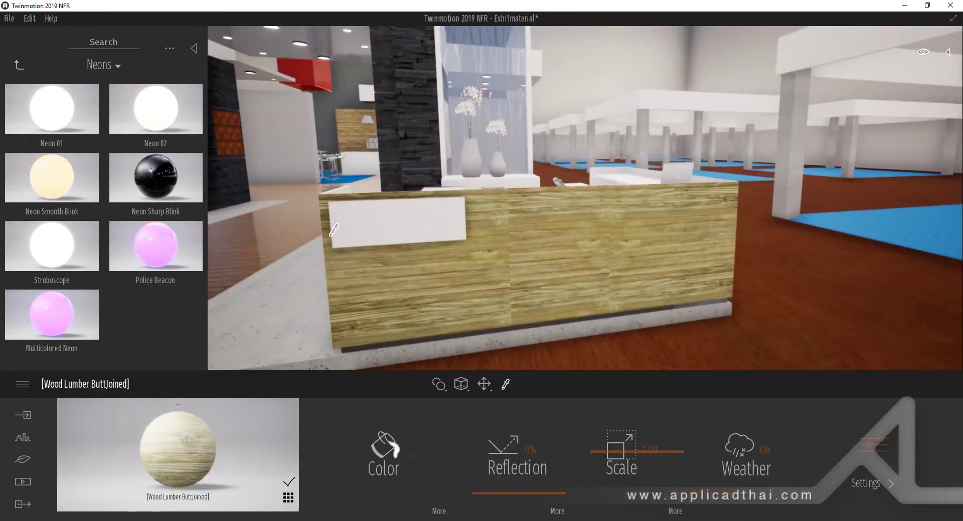
pyautogui.doubleClick(20, 65)
pyautogui.click(53, 120)
pyautogui.click(150, 193)
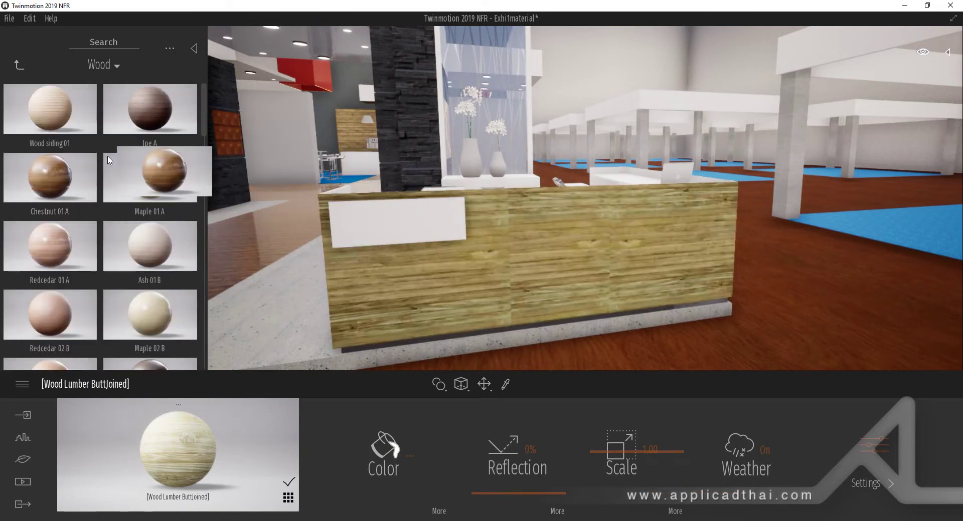
pyautogui.moveTo(437, 386)
pyautogui.click(429, 357)
pyautogui.moveTo(49, 178); pyautogui.dragTo(361, 281)
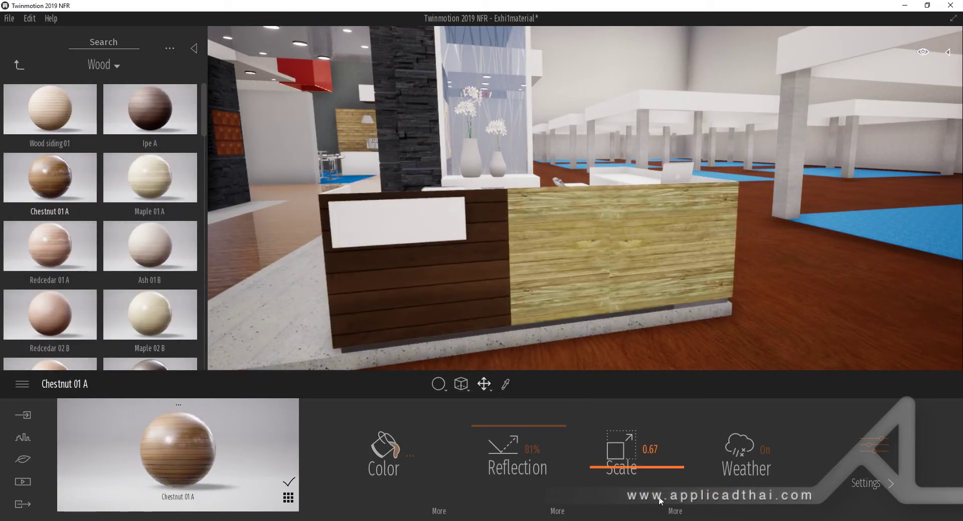
# Apply Chestnut 01 A to the other two front panels of the reception counter and reduce the wood's scale to 0.10.
pyautogui.click(561, 291)
pyautogui.click(620, 454)
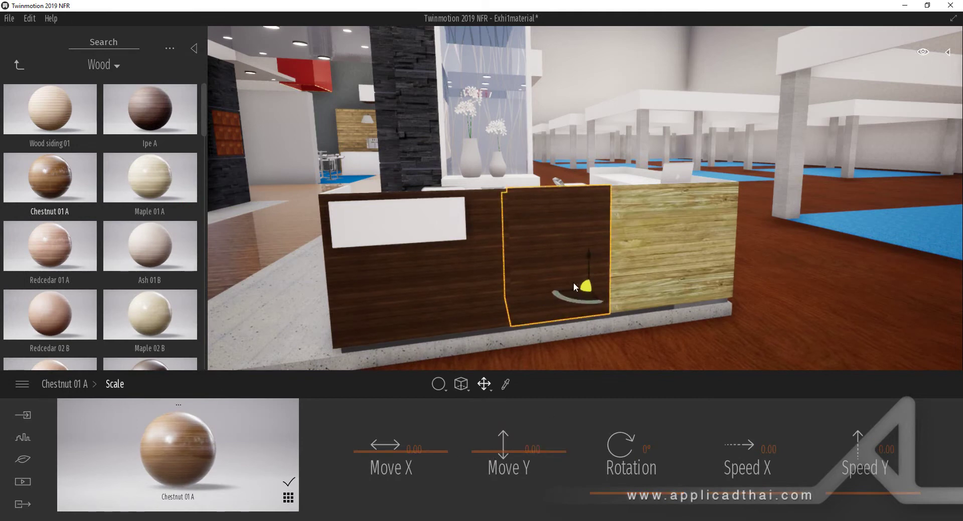
pyautogui.click(573, 282)
pyautogui.moveTo(80, 210); pyautogui.dragTo(681, 273)
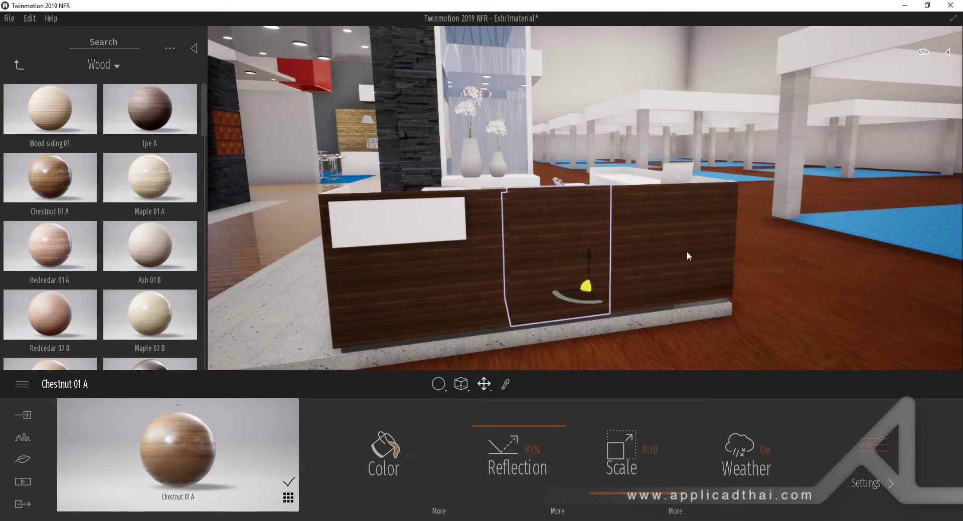
# Apply the Chestnut 01 A wood to the remaining faces of the reception counter.
pyautogui.keyDown('shift'); pyautogui.moveTo(687, 256); pyautogui.dragTo(541, 301, button='middle'); pyautogui.keyUp('shift')
pyautogui.moveTo(178, 444); pyautogui.dragTo(489, 250)
pyautogui.moveTo(176, 443); pyautogui.dragTo(672, 228)
pyautogui.moveTo(176, 443); pyautogui.dragTo(459, 95)
# Apply the glossy red Color L16 material to all the pendant lamp shades above the bar, using Replace material mode.
pyautogui.keyDown('shift'); pyautogui.moveTo(501, 190); pyautogui.dragTo(622, 200, button='middle'); pyautogui.keyUp('shift')
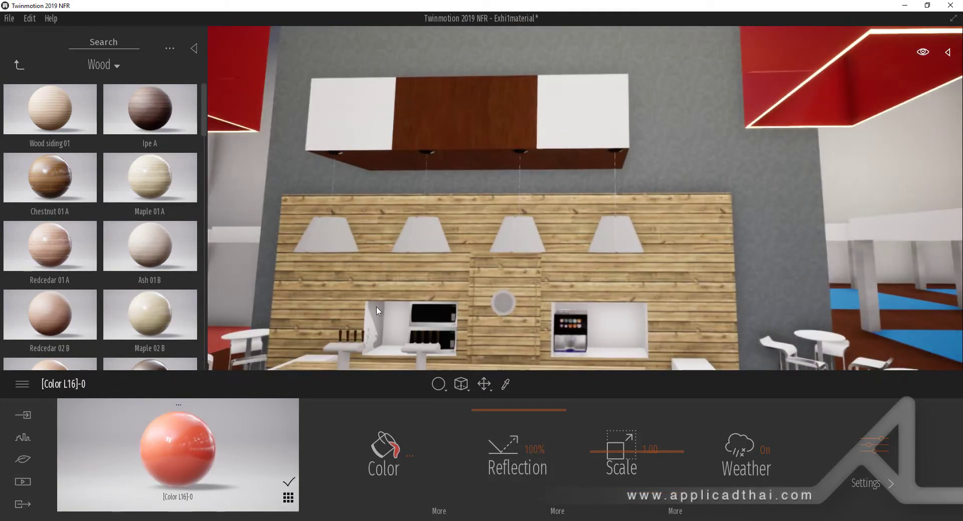
pyautogui.moveTo(378, 312); pyautogui.dragTo(422, 236)
pyautogui.click(423, 339)
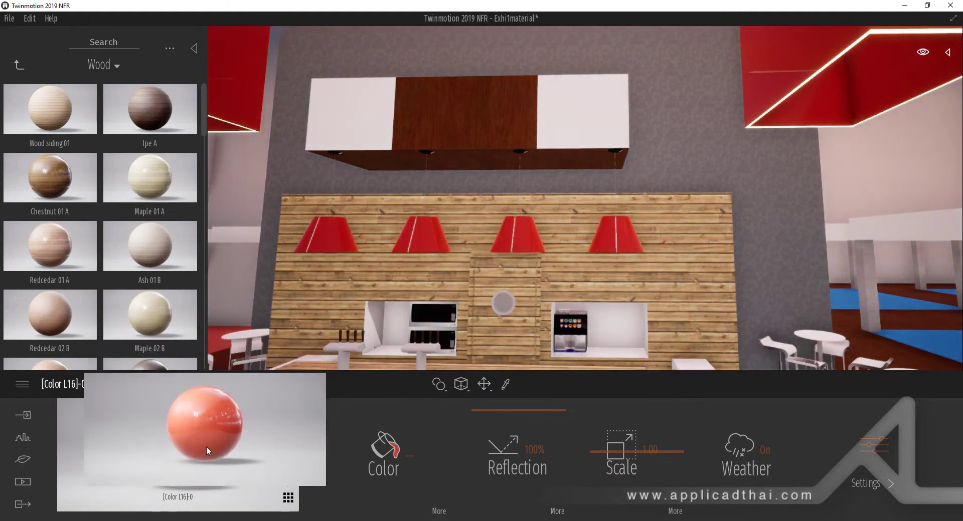
# Apply Neon 01 to the slits of the second and third pendant lamps, using single-object application mode.
pyautogui.moveTo(451, 226); pyautogui.dragTo(477, 226, button='right')
pyautogui.press('w')
pyautogui.click(19, 65)
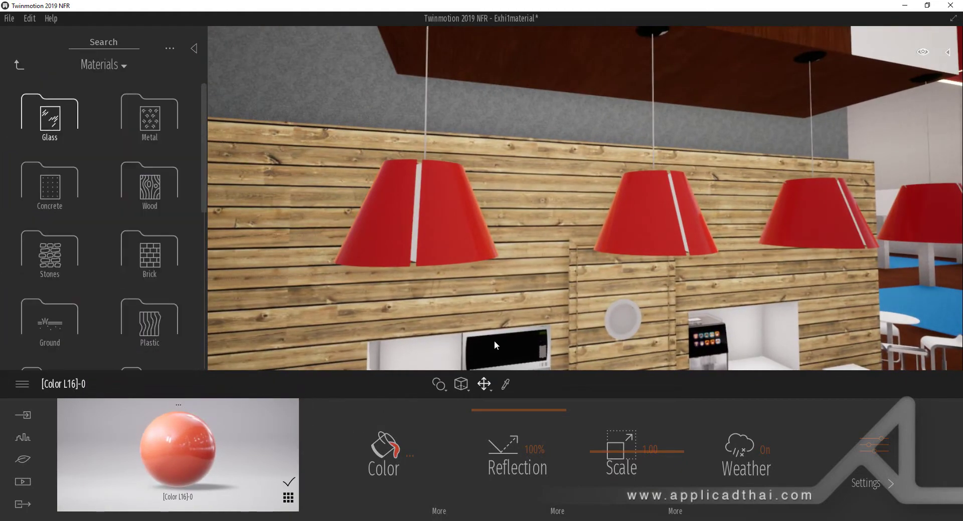
pyautogui.click(420, 361)
pyautogui.scroll(-5, 79, 209)
pyautogui.click(55, 317)
pyautogui.moveTo(52, 110); pyautogui.dragTo(684, 244)
pyautogui.moveTo(201, 451); pyautogui.dragTo(856, 227)
# Apply the Neon 01 material to the slits of the remaining pendant lamps.
pyautogui.press('d')
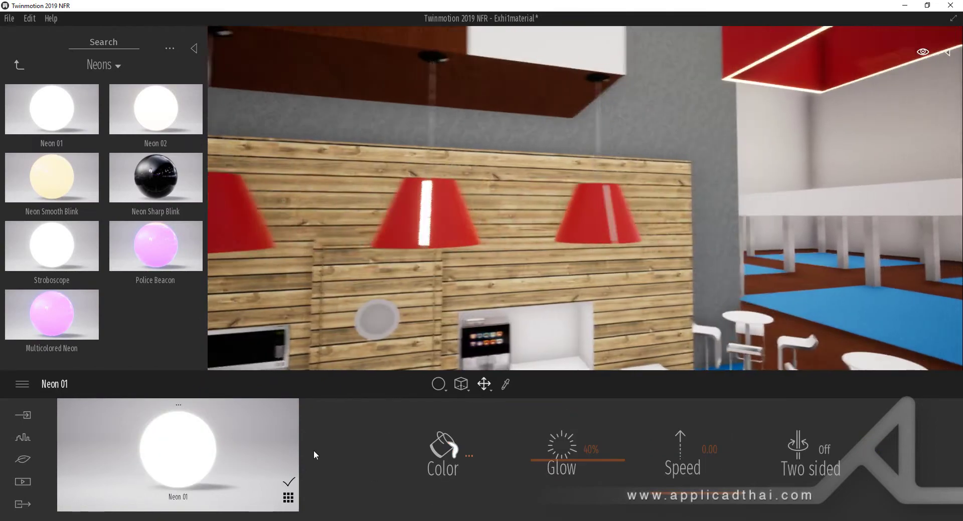
pyautogui.moveTo(200, 452); pyautogui.dragTo(594, 216)
pyautogui.press('s')
pyautogui.moveTo(593, 216); pyautogui.dragTo(441, 216, button='right')
pyautogui.press('w')
pyautogui.moveTo(201, 452); pyautogui.dragTo(653, 170)
pyautogui.moveTo(201, 451); pyautogui.dragTo(652, 300)
# Apply the Concrete slabs 01 material to the two large white partition walls in front of the bar area.
pyautogui.press('s')
pyautogui.moveTo(652, 300); pyautogui.dragTo(552, 281, button='right')
pyautogui.press('s')
pyautogui.press('t')
pyautogui.click(326, 241)
pyautogui.doubleClick(19, 65)
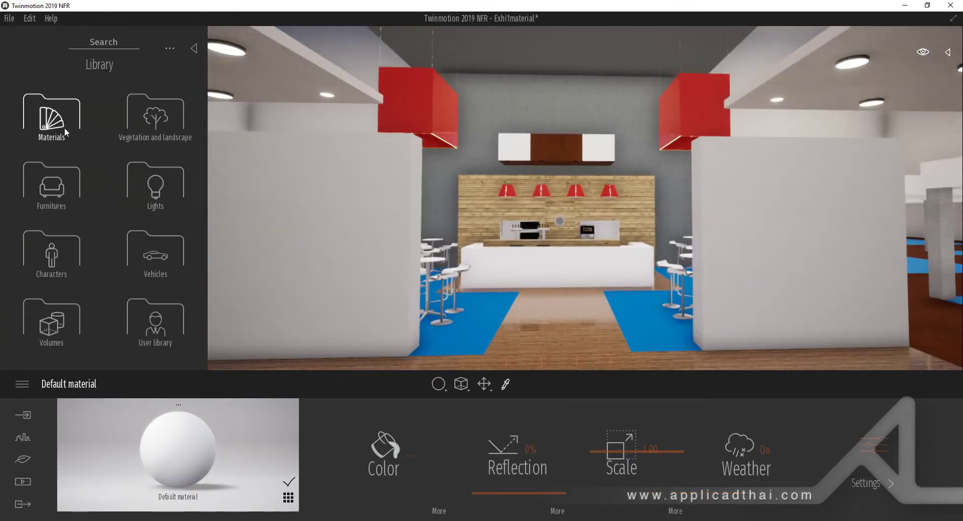
pyautogui.click(64, 127)
pyautogui.click(82, 191)
pyautogui.scroll(-1, 81, 201)
pyautogui.moveTo(60, 231); pyautogui.dragTo(740, 268)
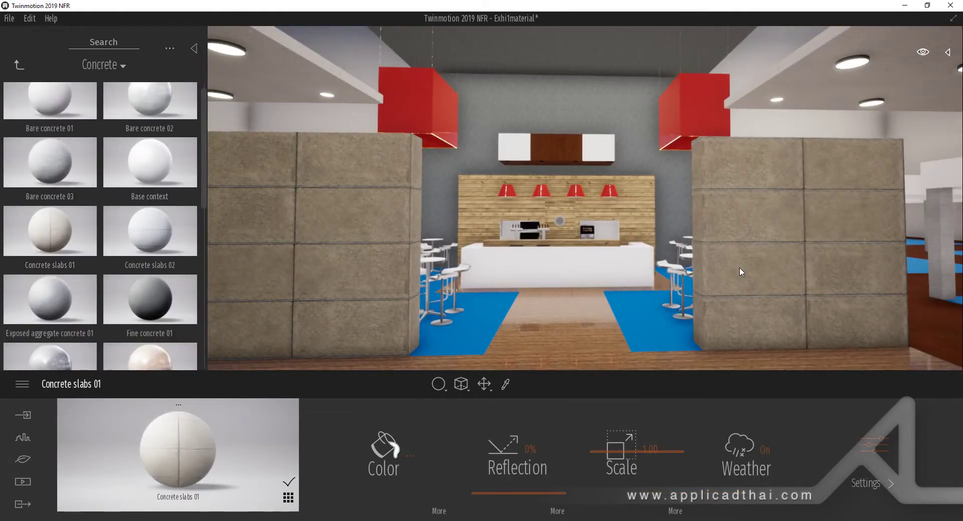
# Apply the Bare concrete 03 material to the white front of the bar counter.
pyautogui.scroll(5, 576, 294)
pyautogui.press('t')
pyautogui.click(562, 283)
pyautogui.moveTo(50, 164); pyautogui.dragTo(491, 275)
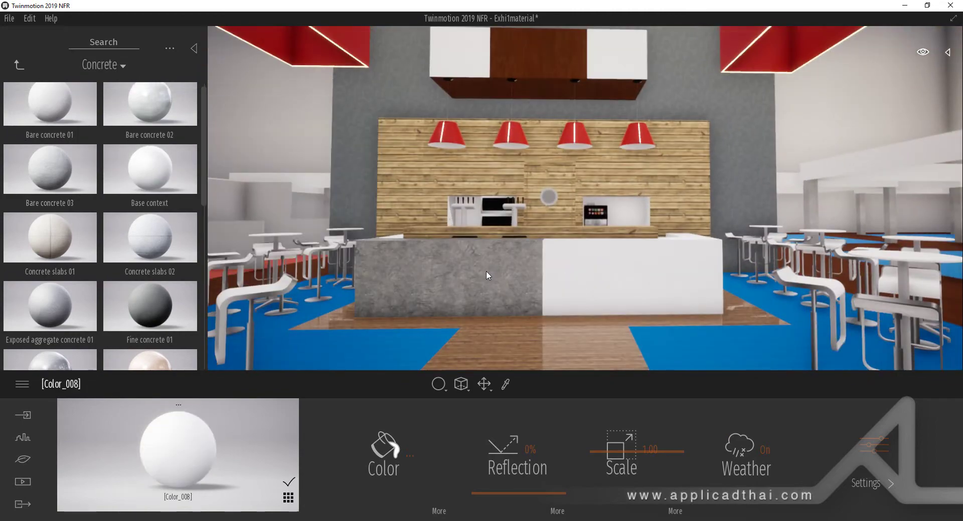
# Replace the blue carpet under the bar tables with the Long pile carpet 06 fabric.
pyautogui.press('e')
pyautogui.moveTo(701, 319); pyautogui.dragTo(551, 306, button='right')
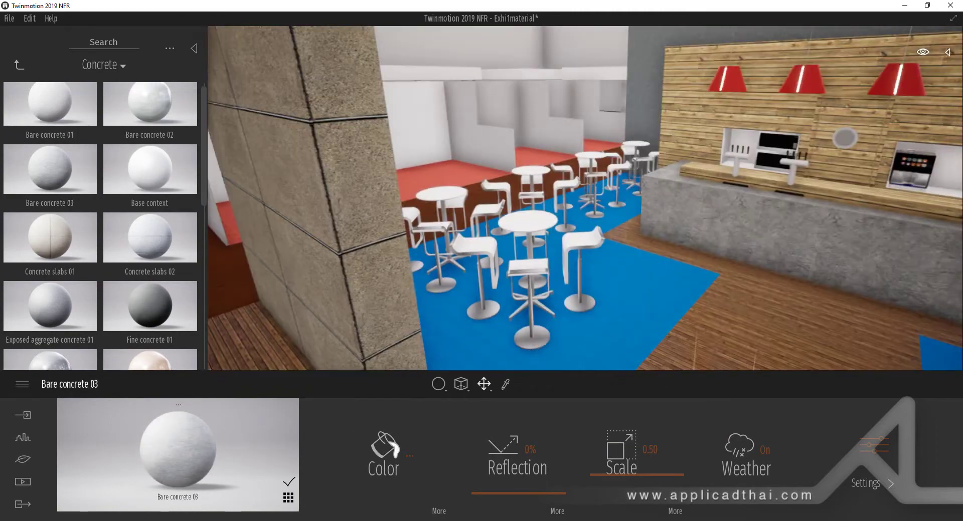
pyautogui.scroll(5, 546, 303)
pyautogui.press('t')
pyautogui.click(536, 302)
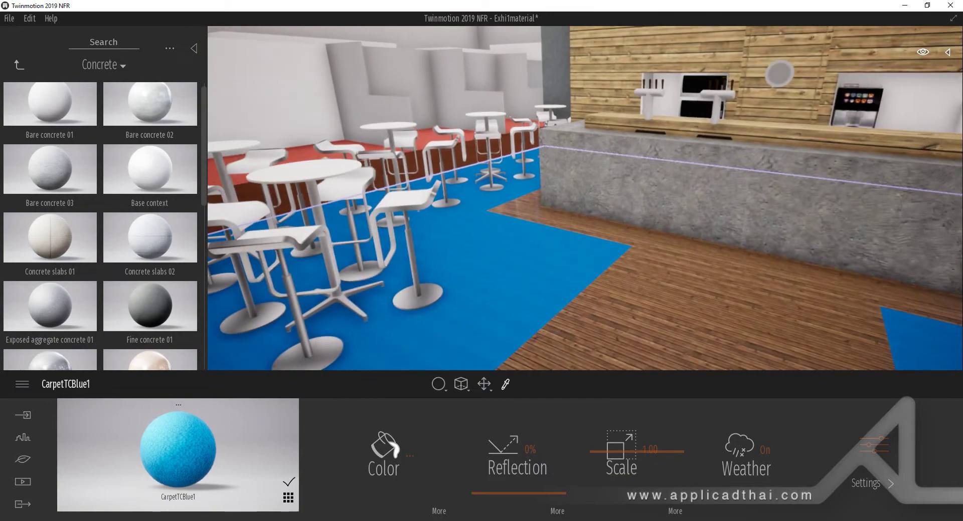
pyautogui.click(20, 64)
pyautogui.scroll(-5, 126, 231)
pyautogui.click(55, 200)
pyautogui.moveTo(204, 120); pyautogui.dragTo(208, 335)
pyautogui.moveTo(56, 298); pyautogui.dragTo(468, 323)
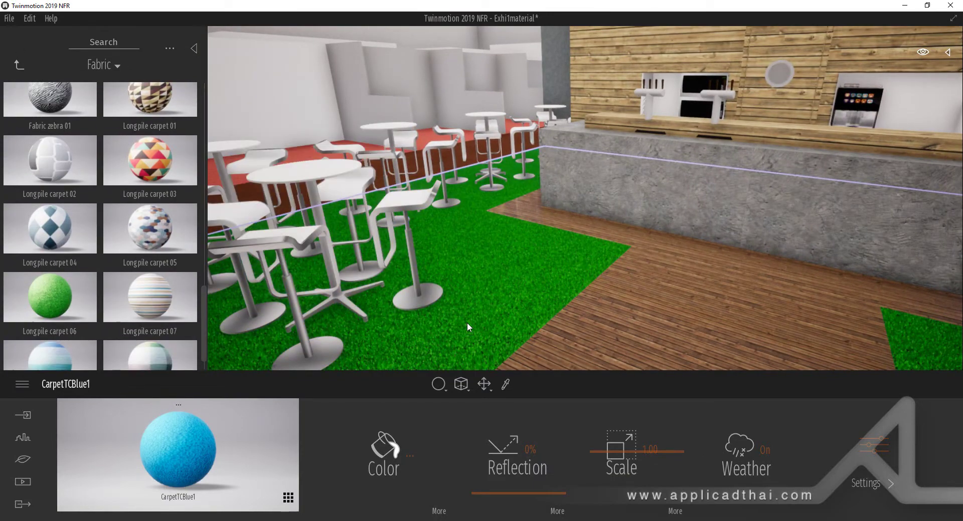
# Recolour the long pile carpet from the fabric library to a muted blue.
pyautogui.click(502, 449)
pyautogui.click(372, 239)
pyautogui.moveTo(361, 249); pyautogui.dragTo(378, 241)
pyautogui.click(470, 189)
pyautogui.click(544, 360)
# Sample the reddish wood veneer of the hall floor around the stand, using Replace material mode.
pyautogui.moveTo(613, 270); pyautogui.dragTo(640, 316, button='right')
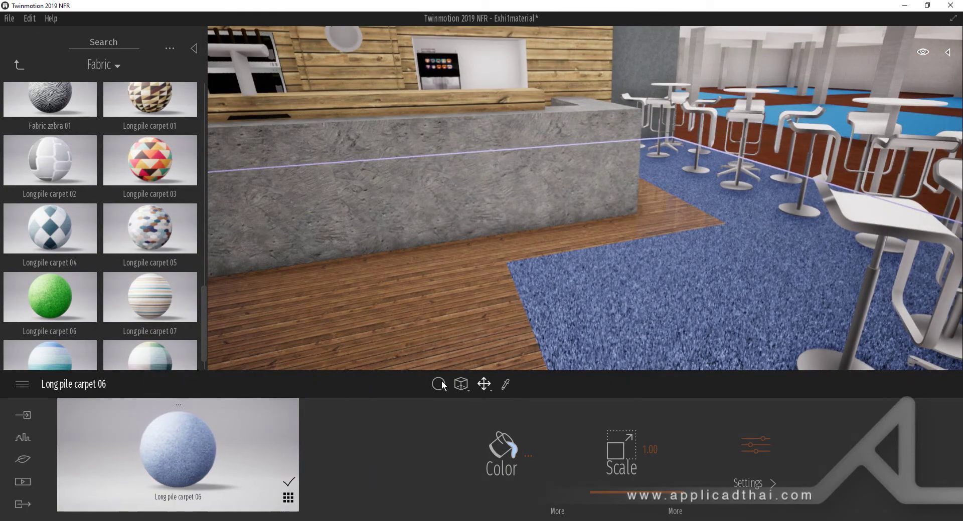
pyautogui.moveTo(777, 117); pyautogui.dragTo(500, 308, button='right')
pyautogui.press('w')
pyautogui.click(505, 385)
pyautogui.click(451, 301)
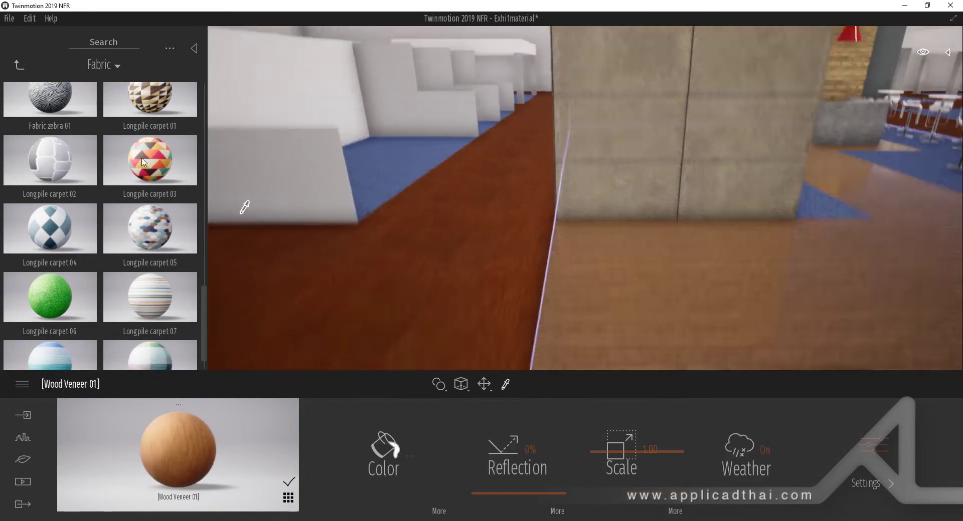
# Browse the Tiles materials for a new finish for the hall floor.
pyautogui.click(19, 64)
pyautogui.scroll(-3, 95, 246)
pyautogui.scroll(-2, 95, 246)
pyautogui.click(152, 275)
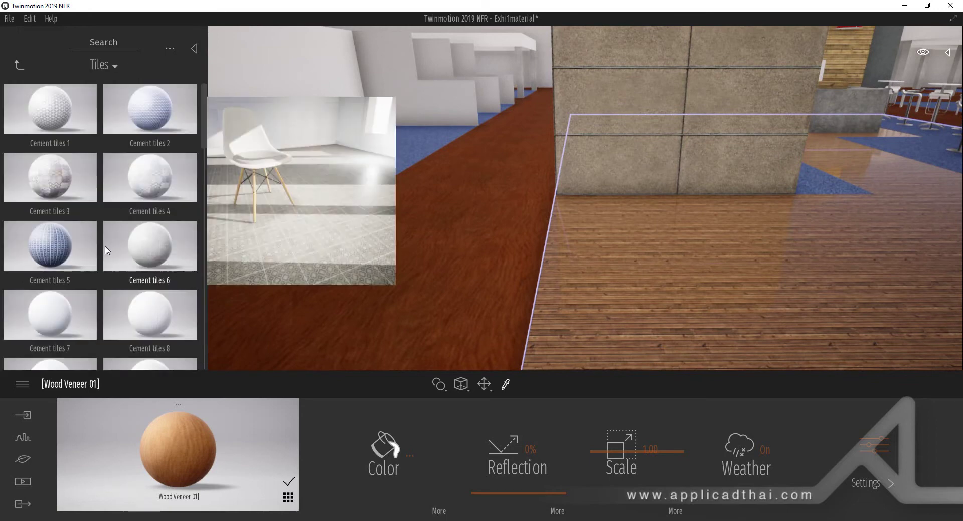
pyautogui.moveTo(205, 135); pyautogui.dragTo(206, 289)
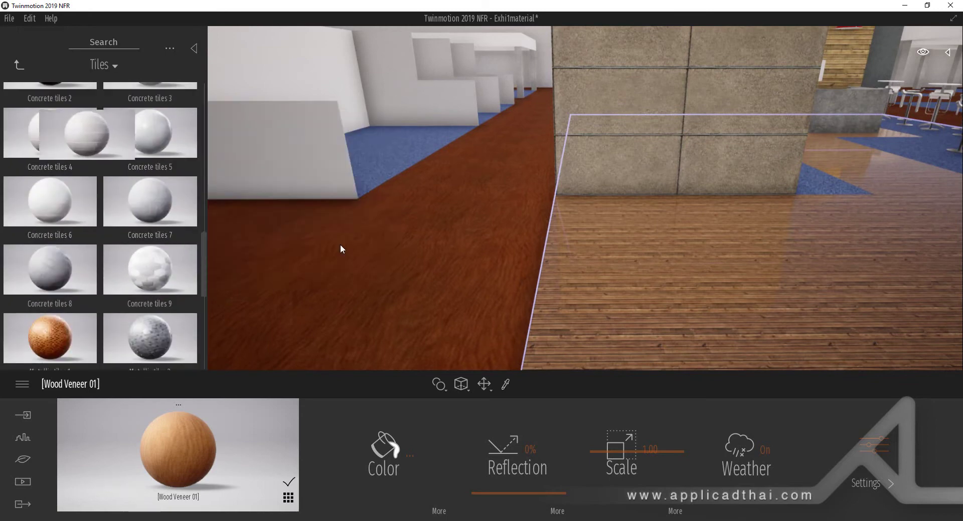
pyautogui.moveTo(154, 206); pyautogui.dragTo(132, 231)
pyautogui.scroll(-8, 66, 271)
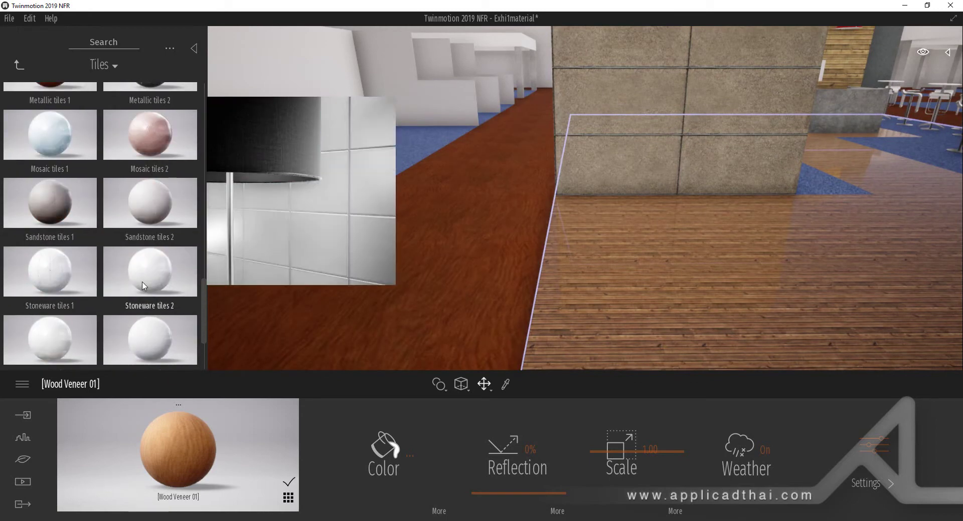
# Replace the hall floor's wood veneer with a white marble from the Marble and granite materials.
pyautogui.click(19, 65)
pyautogui.moveTo(204, 160); pyautogui.dragTo(194, 311)
pyautogui.click(53, 173)
pyautogui.scroll(-2, 207, 278)
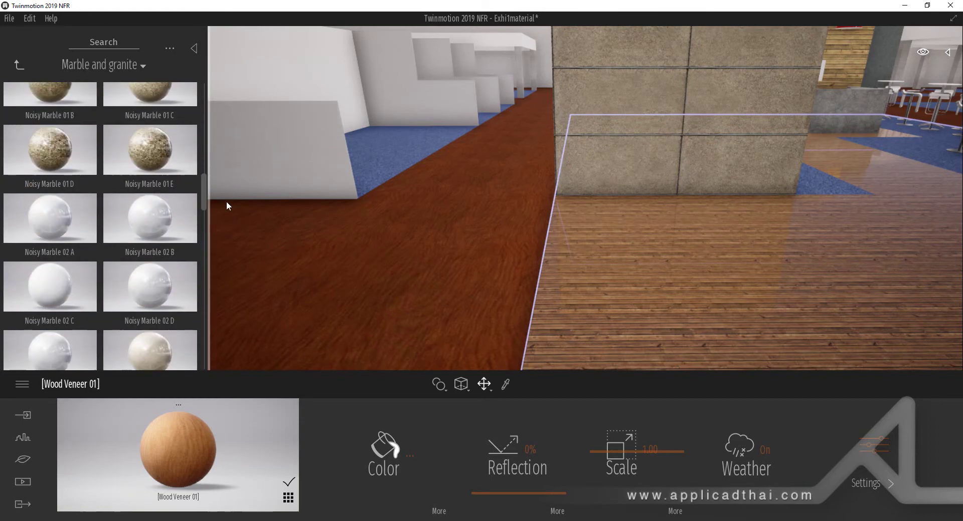
pyautogui.moveTo(391, 260); pyautogui.dragTo(340, 285)
pyautogui.scroll(-4, 339, 285)
# Sample the overhead beam's Blacktop Old 01 surface and replace it with Bare concrete 01.
pyautogui.press('s')
pyautogui.moveTo(339, 285); pyautogui.dragTo(432, 282, button='right')
pyautogui.press('s')
pyautogui.moveTo(593, 229); pyautogui.dragTo(401, 145, button='right')
pyautogui.press('e')
pyautogui.press('t')
pyautogui.click(394, 139)
pyautogui.click(19, 65)
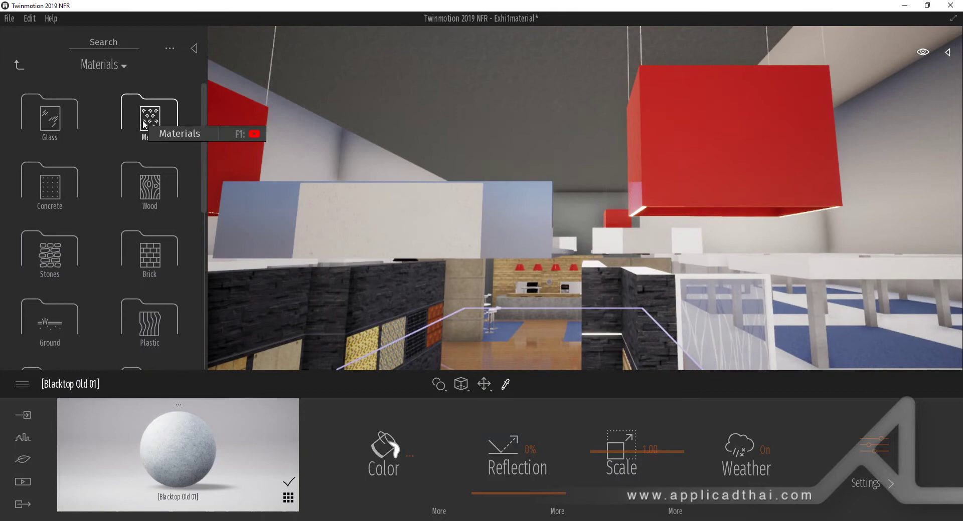
pyautogui.click(67, 168)
pyautogui.moveTo(62, 118); pyautogui.dragTo(425, 191)
# Apply Brushed aluminium 01 at 99% reflection to the central panels of the overhead beam and hanging cabinet, and Bare concrete 01 to their outer panels.
pyautogui.press('w')
pyautogui.moveTo(425, 191); pyautogui.dragTo(507, 196, button='right')
pyautogui.press('e')
pyautogui.click(438, 385)
pyautogui.click(439, 362)
pyautogui.click(18, 66)
pyautogui.click(55, 120)
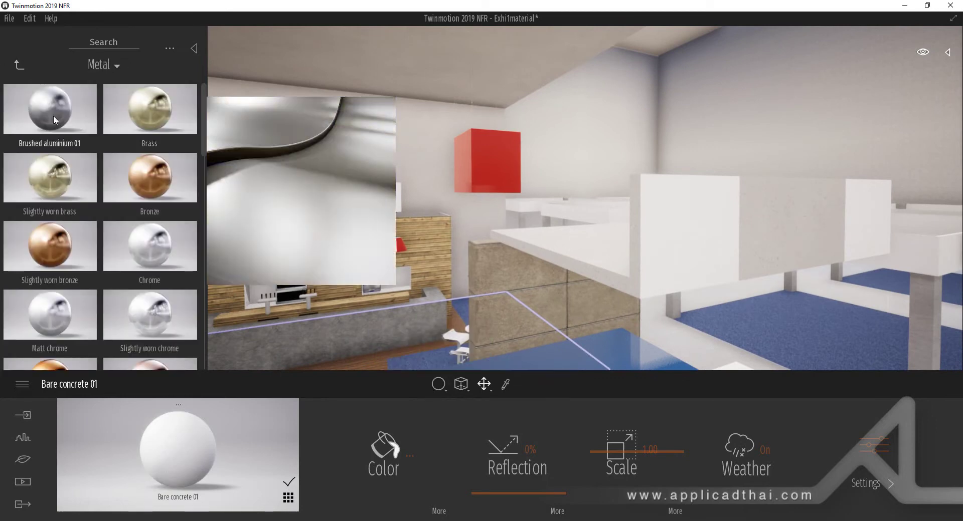
pyautogui.click(55, 121)
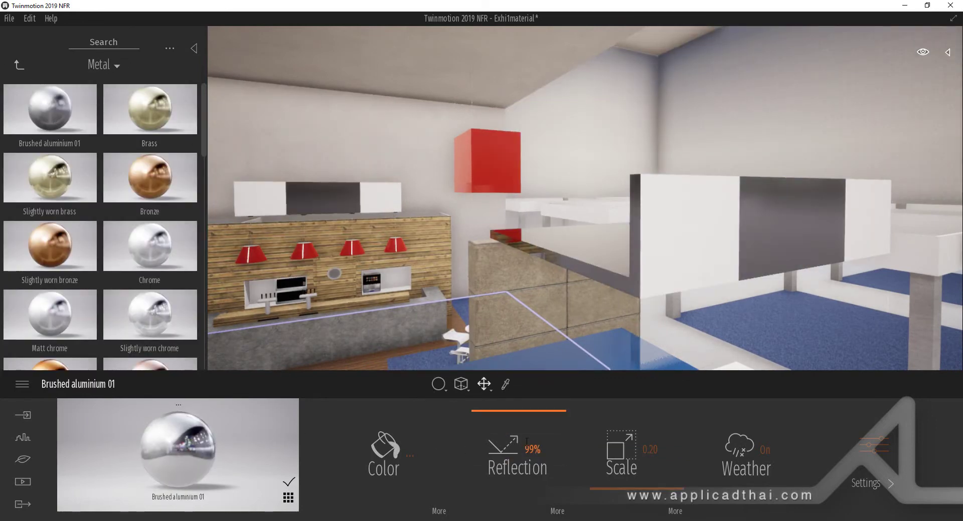
pyautogui.click(323, 136)
pyautogui.moveTo(50, 110); pyautogui.dragTo(690, 231)
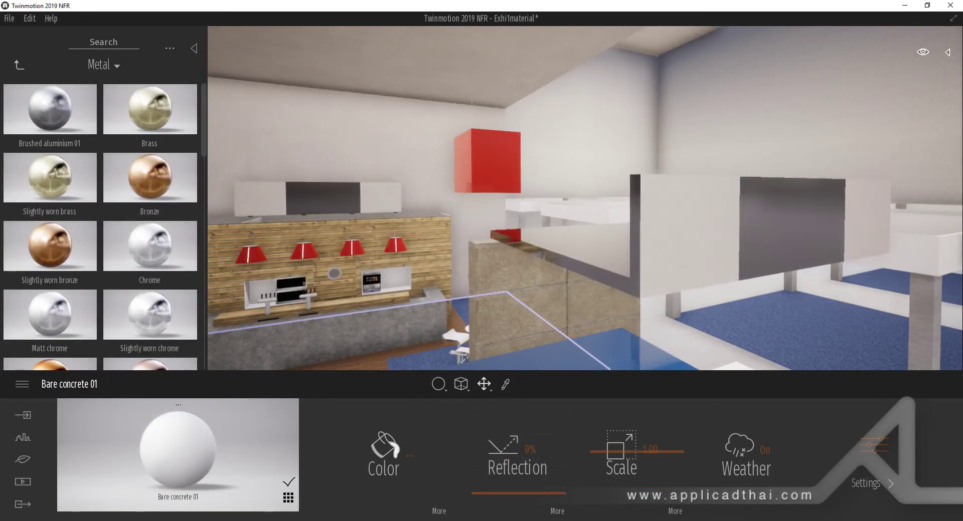
# Sample the reception counter's white sign panel and load 20540.jpg from the Wallpaper folder on drive E as its colour texture.
pyautogui.moveTo(584, 199); pyautogui.dragTo(401, 151, button='right')
pyautogui.moveTo(481, 198); pyautogui.dragTo(652, 251, button='right')
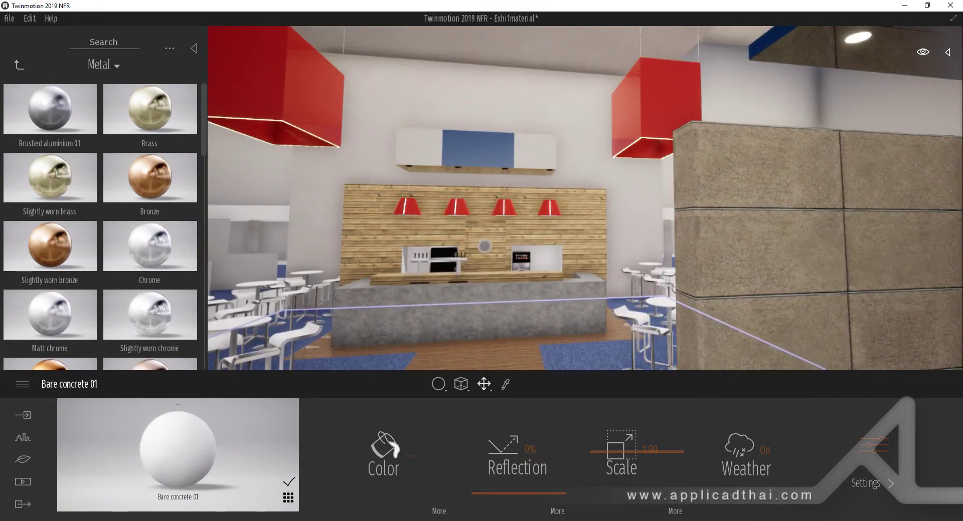
pyautogui.press('s')
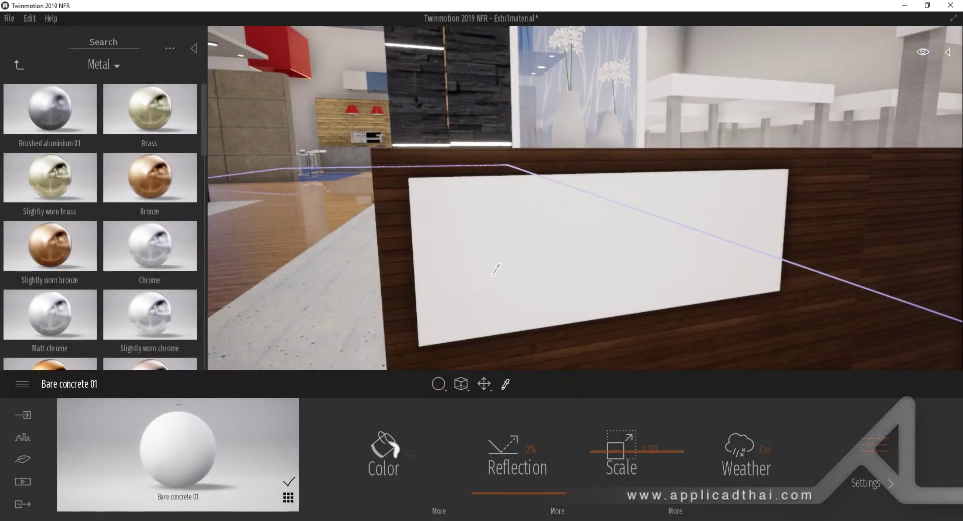
pyautogui.click(486, 293)
pyautogui.click(439, 512)
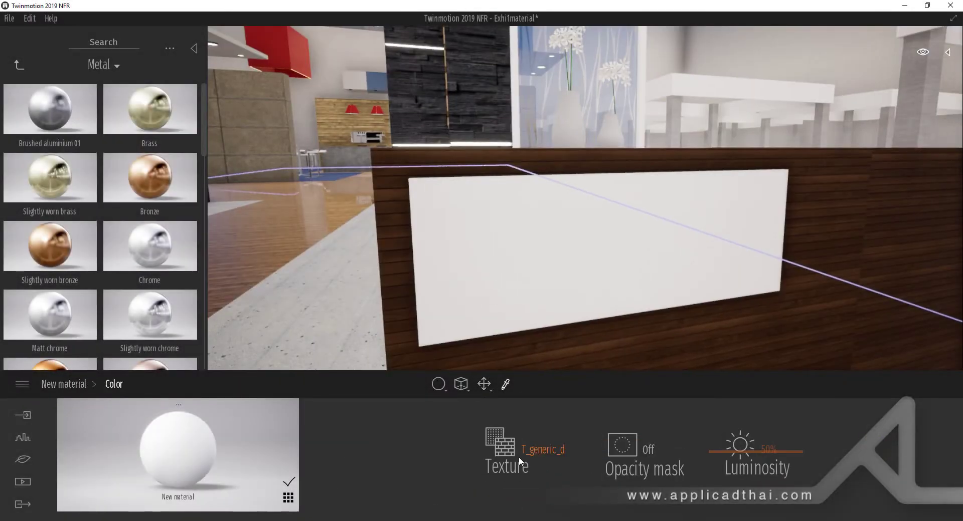
pyautogui.click(518, 375)
pyautogui.click(43, 298)
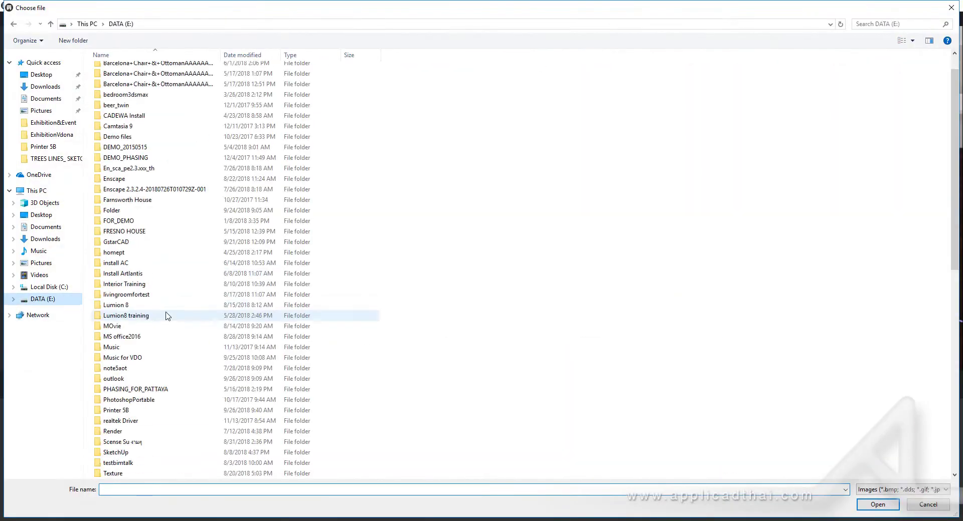
pyautogui.scroll(-10, 163, 337)
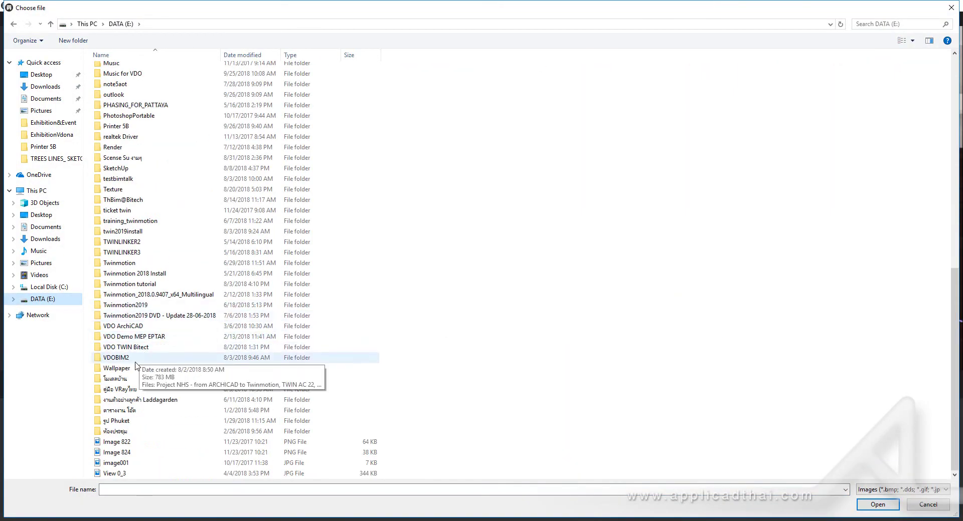
pyautogui.doubleClick(121, 368)
pyautogui.doubleClick(171, 81)
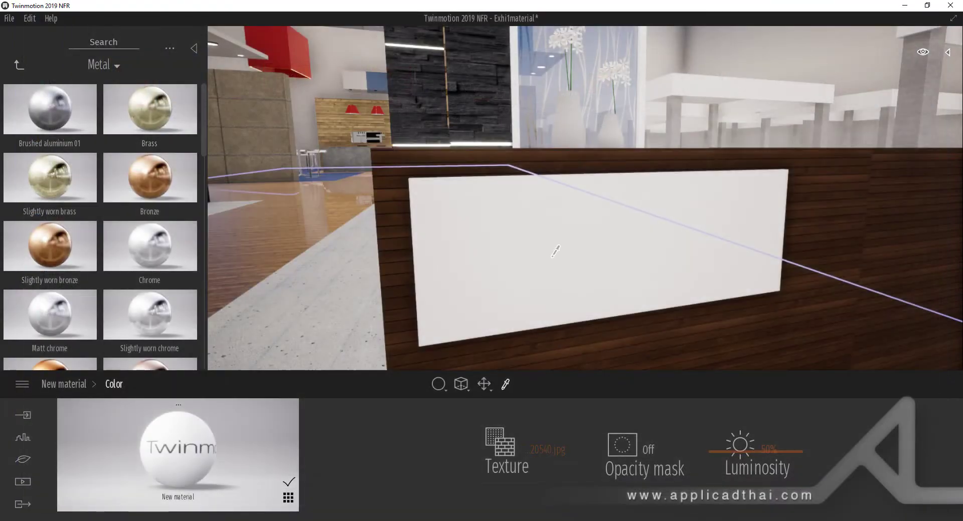
# Set the reception sign's logo texture to a scale of 0.25 with a vertical offset of -0.33.
pyautogui.click(81, 384)
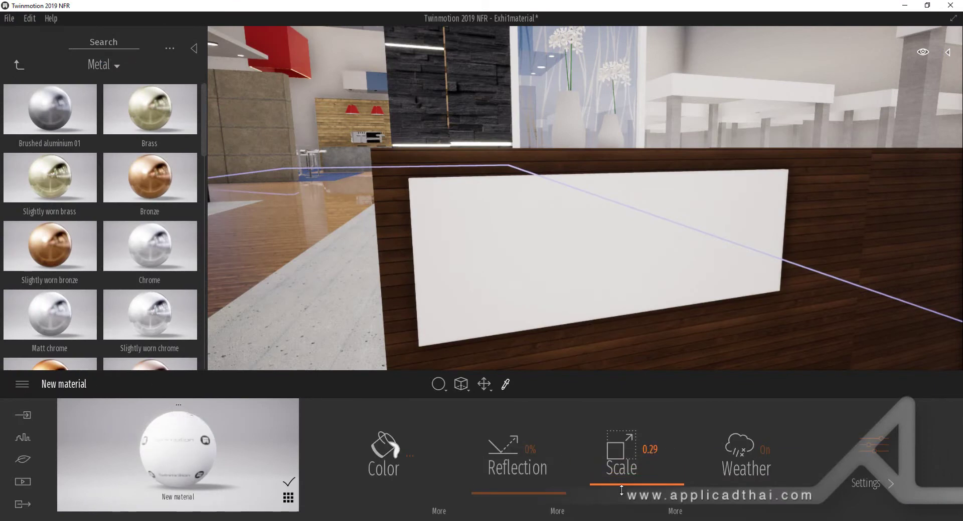
pyautogui.moveTo(622, 491); pyautogui.dragTo(624, 485)
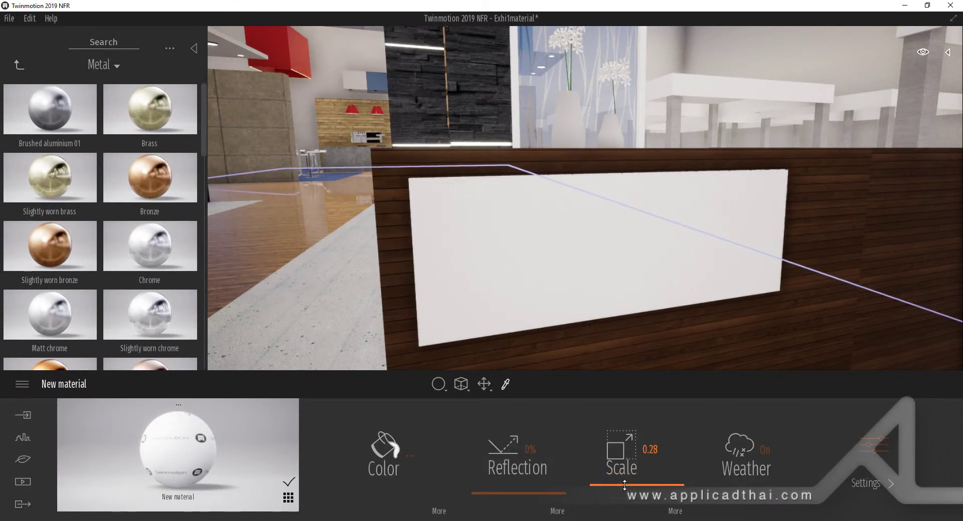
pyautogui.click(674, 512)
pyautogui.moveTo(510, 435); pyautogui.dragTo(515, 469)
pyautogui.click(65, 385)
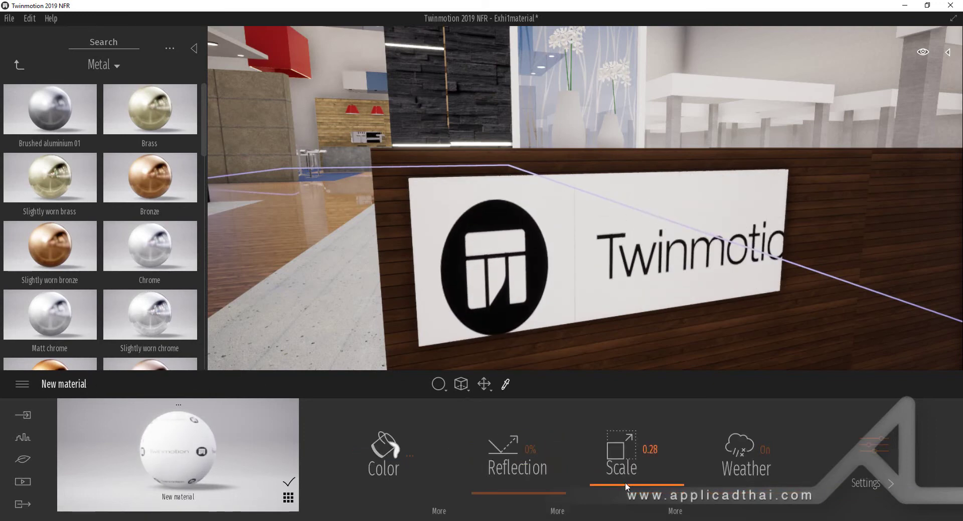
pyautogui.moveTo(625, 483); pyautogui.dragTo(627, 487)
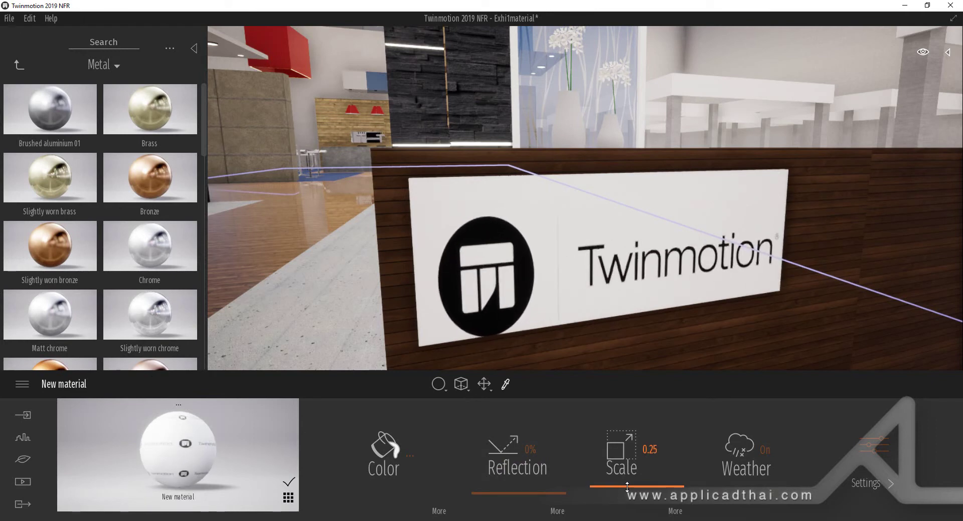
pyautogui.click(675, 515)
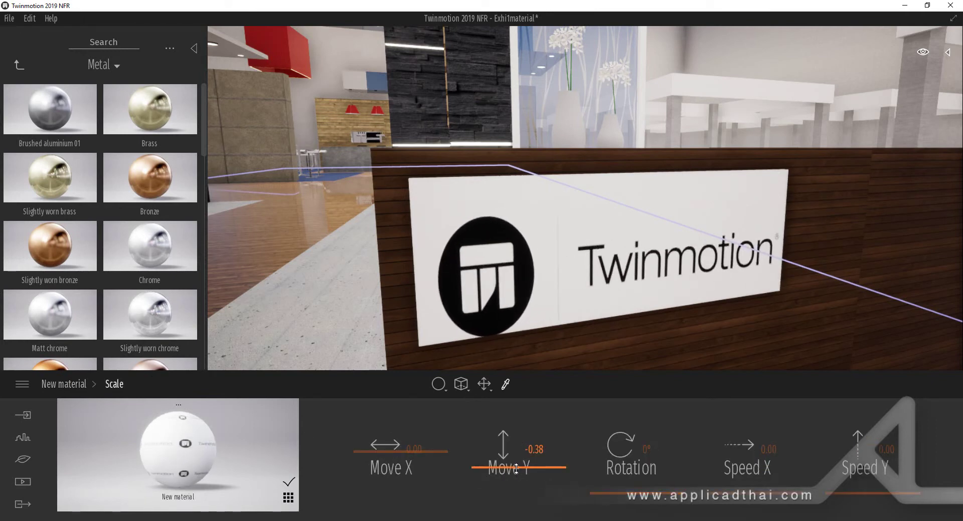
pyautogui.moveTo(517, 469); pyautogui.dragTo(518, 465)
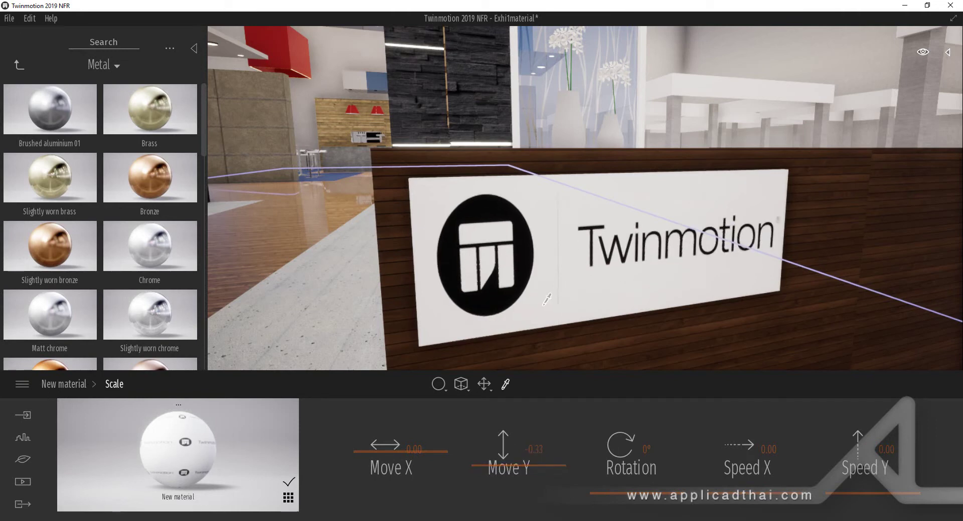
# Try a glow on the reception sign's logo material.
pyautogui.click(64, 384)
pyautogui.click(883, 456)
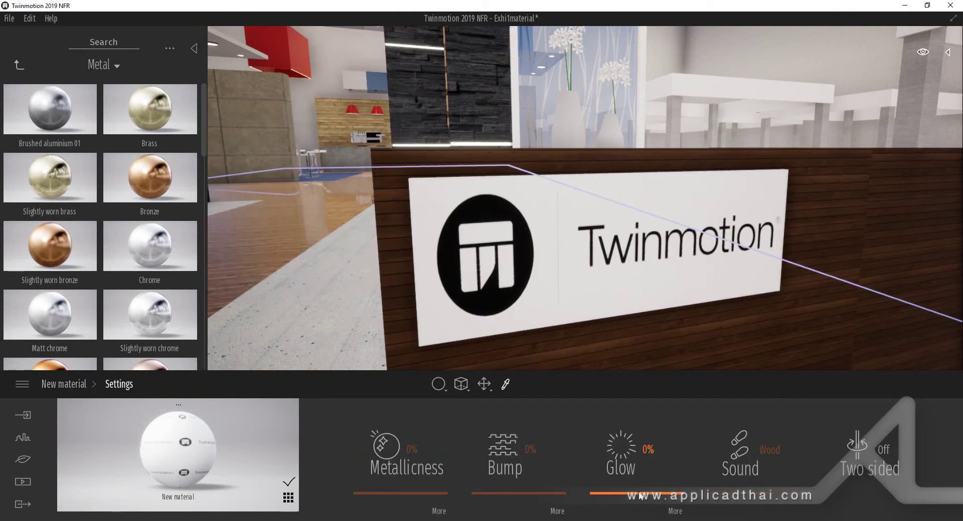
pyautogui.moveTo(644, 494)
pyautogui.mouseDown()
pyautogui.moveTo(645, 417)
pyautogui.moveTo(651, 494)
pyautogui.mouseUp()
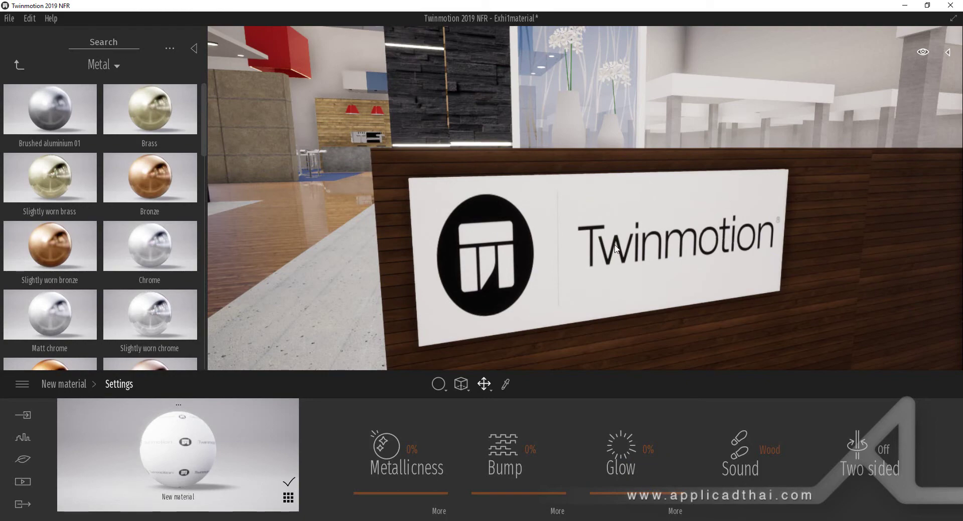
# Apply Bare concrete 03 to the two flower vases on the cabinet only, switching the replacement mode to single objects.
pyautogui.press('e')
pyautogui.moveTo(613, 246); pyautogui.dragTo(572, 251, button='right')
pyautogui.press('w')
pyautogui.press('t')
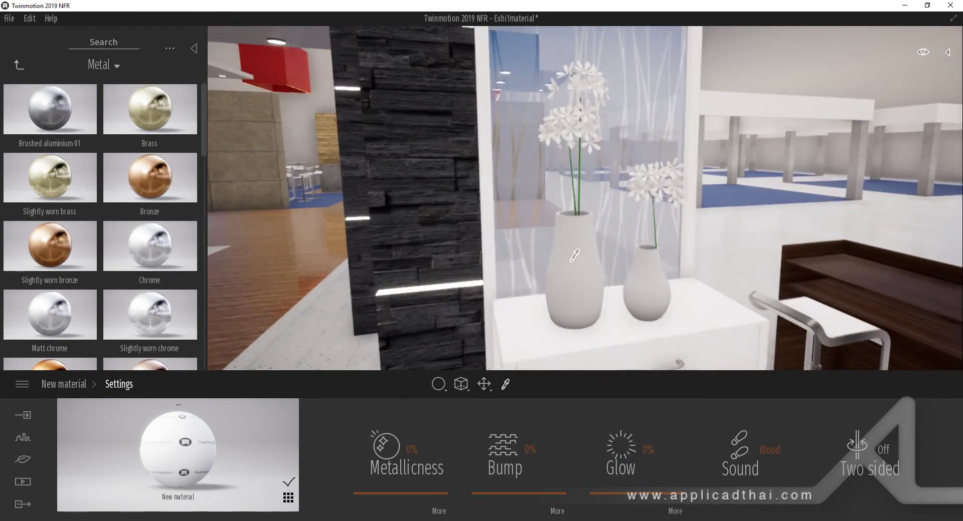
pyautogui.click(570, 253)
pyautogui.click(19, 66)
pyautogui.click(58, 156)
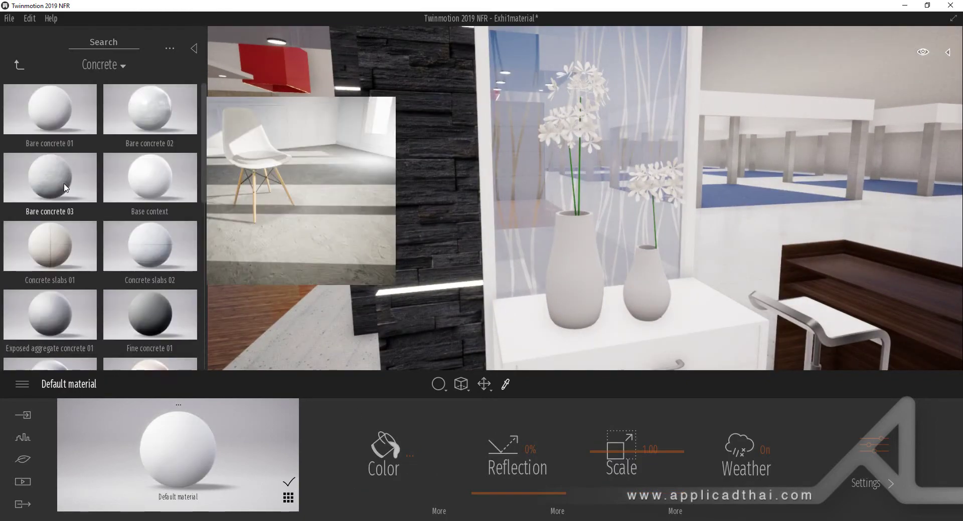
pyautogui.moveTo(58, 179)
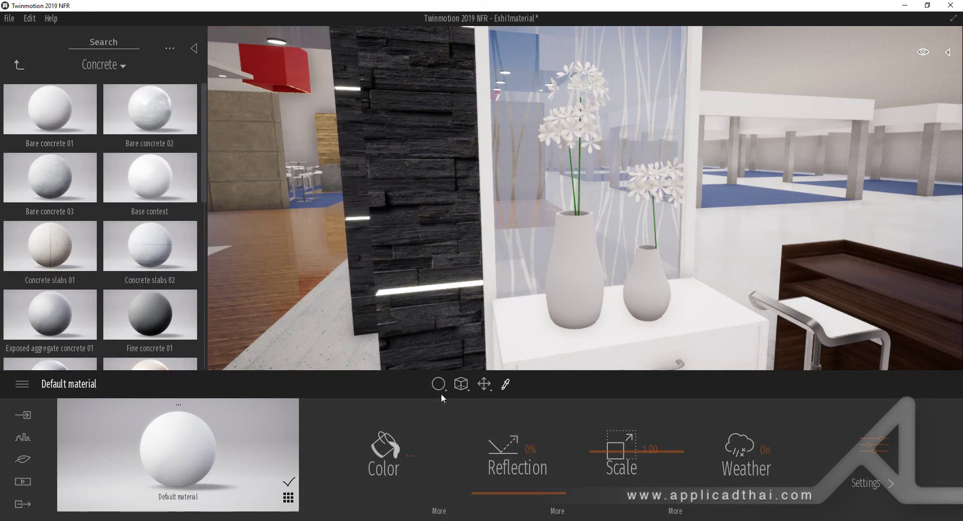
pyautogui.click(461, 384)
pyautogui.click(441, 350)
pyautogui.moveTo(66, 184); pyautogui.dragTo(577, 312)
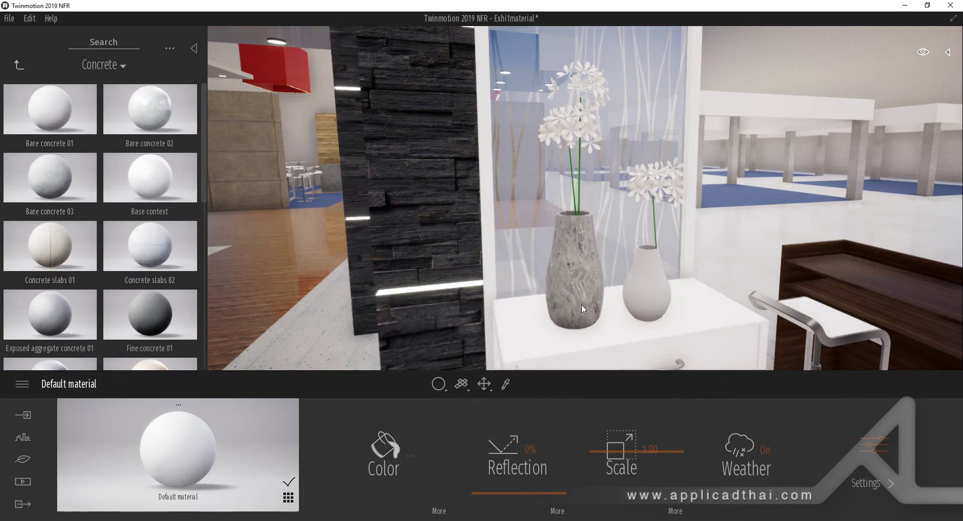
pyautogui.moveTo(226, 451); pyautogui.dragTo(649, 297)
# Set the Bare concrete 03 colour of the vases to pure white FFFFFF.
pyautogui.scroll(3, 649, 297)
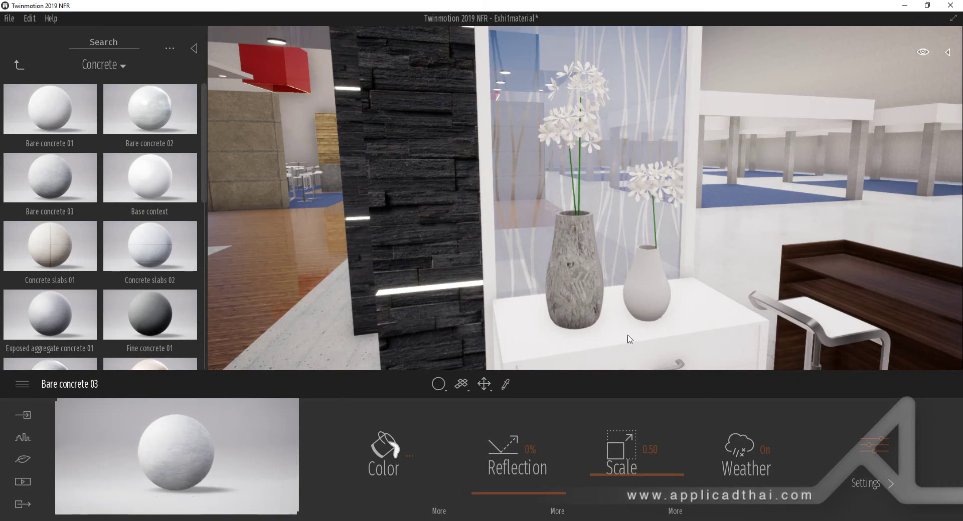
pyautogui.scroll(-5, 650, 297)
pyautogui.click(386, 452)
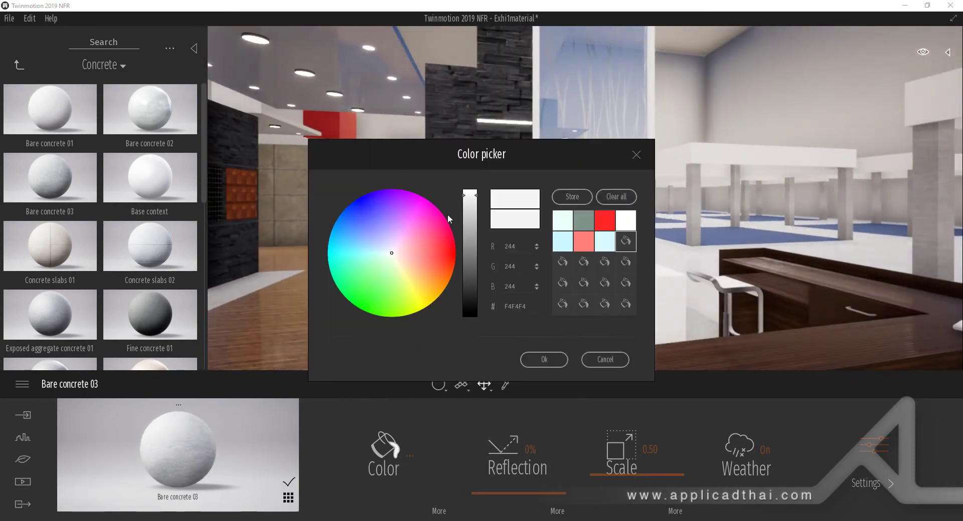
pyautogui.moveTo(470, 197); pyautogui.dragTo(471, 178)
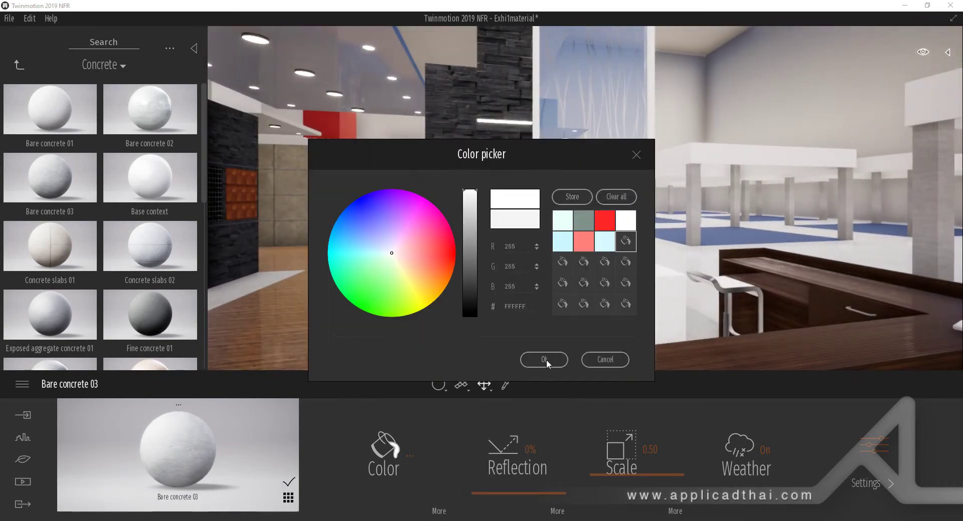
pyautogui.click(546, 360)
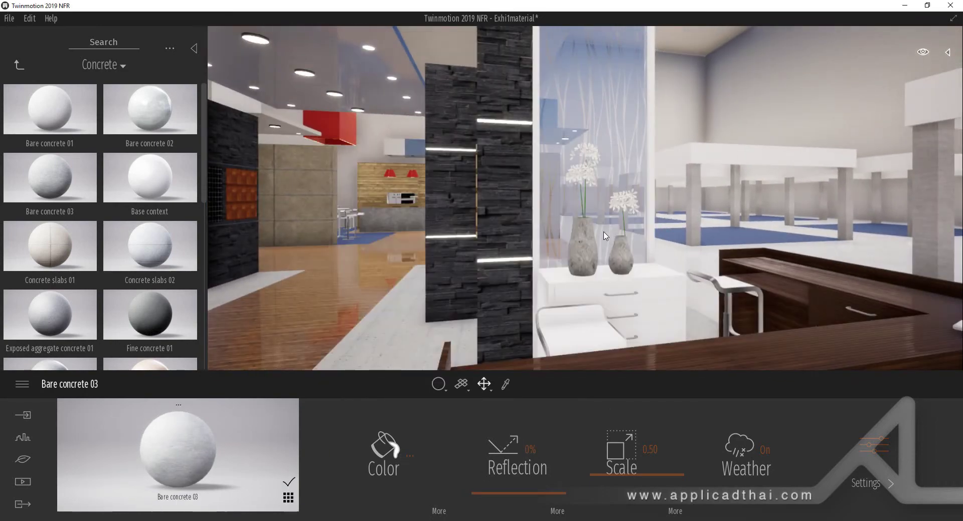
# Sample the white frame of the glass partition behind the red computer stand and apply Chrome from the Metal materials.
pyautogui.moveTo(609, 212); pyautogui.dragTo(386, 214, button='right')
pyautogui.press('w')
pyautogui.press('t')
pyautogui.click(574, 209)
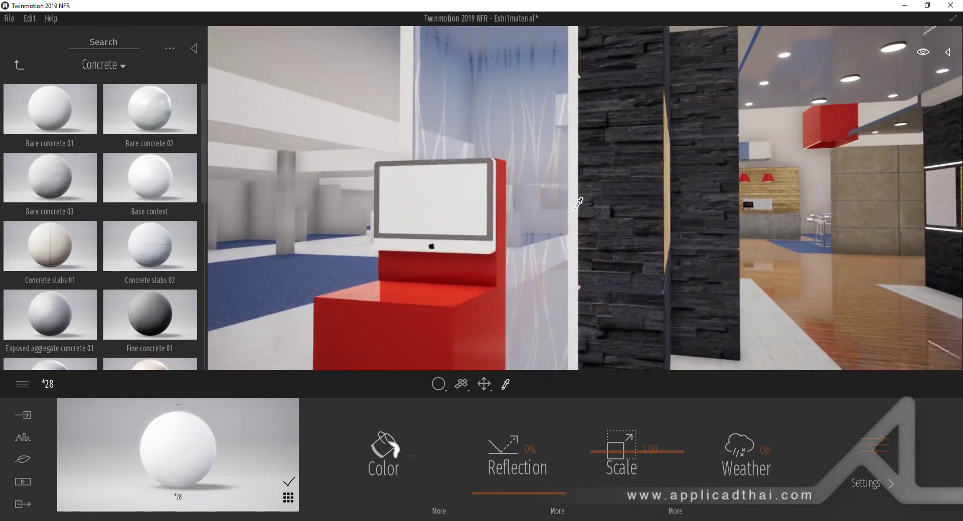
pyautogui.click(19, 64)
pyautogui.click(150, 112)
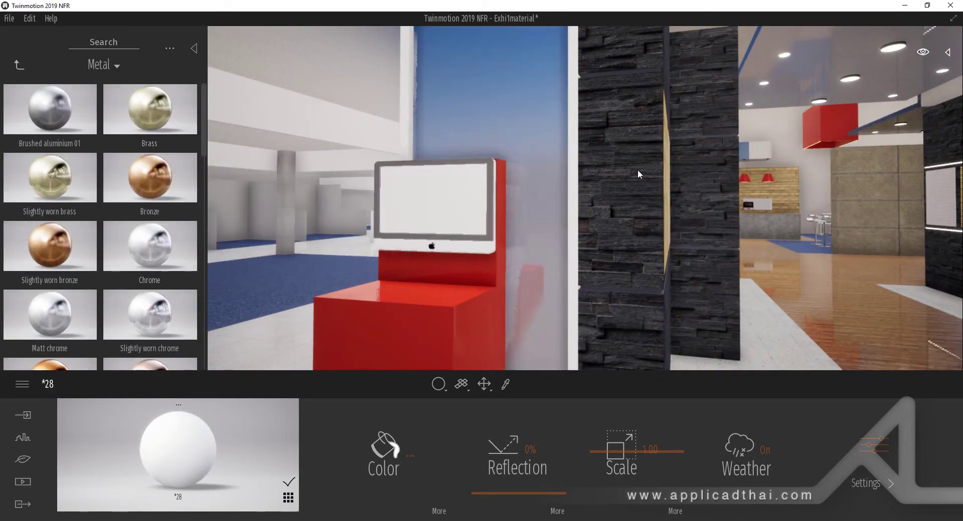
pyautogui.moveTo(637, 171); pyautogui.dragTo(573, 190)
# Brighten the partition frame's Chrome colour and set its reflection to 84%.
pyautogui.moveTo(504, 415); pyautogui.dragTo(505, 414)
pyautogui.click(390, 449)
pyautogui.moveTo(473, 198); pyautogui.dragTo(472, 184)
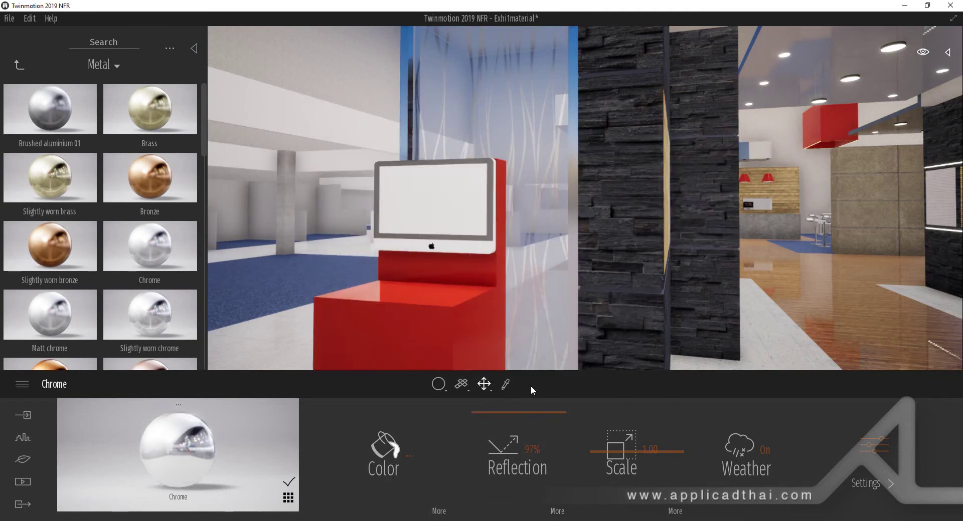
pyautogui.moveTo(561, 452); pyautogui.dragTo(551, 452)
# Sample the material of the white drawer cabinet under the vases.
pyautogui.scroll(-3, 650, 201)
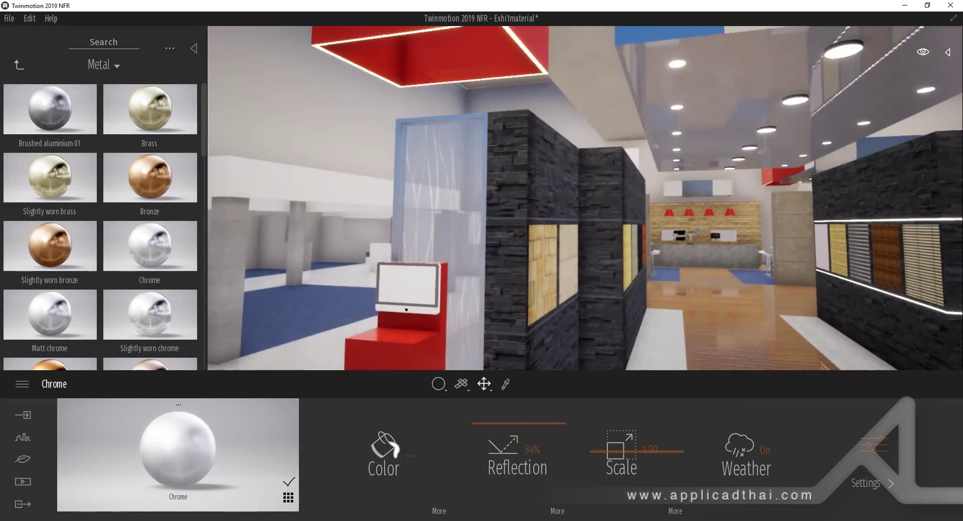
pyautogui.moveTo(649, 201); pyautogui.dragTo(727, 211, button='right')
pyautogui.press('d')
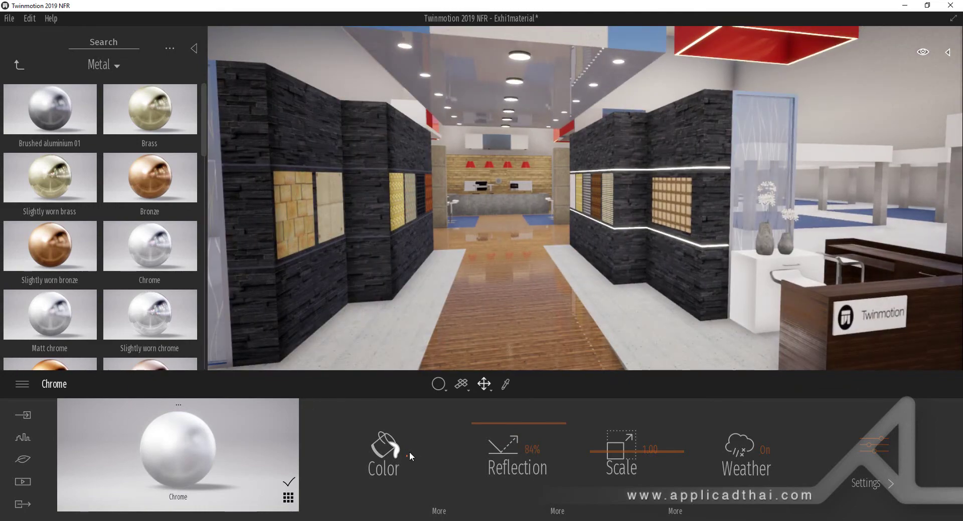
pyautogui.scroll(3, 647, 281)
pyautogui.moveTo(646, 281); pyautogui.dragTo(684, 299, button='right')
pyautogui.press('t')
pyautogui.click(719, 312)
pyautogui.scroll(3, 703, 299)
pyautogui.press('t')
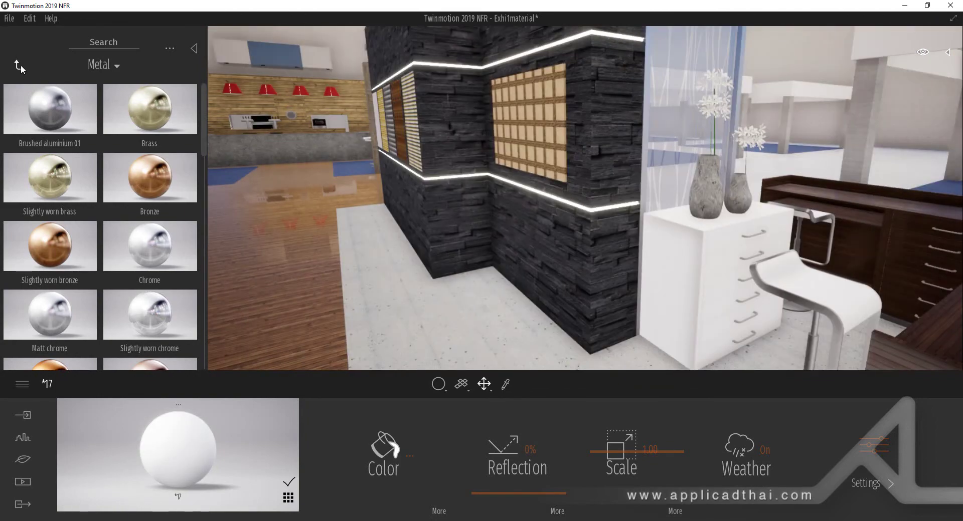
# Try Stone 04 from the Stones materials on the light floor strip beside the black stone wall.
pyautogui.moveTo(73, 106)
pyautogui.click(19, 65)
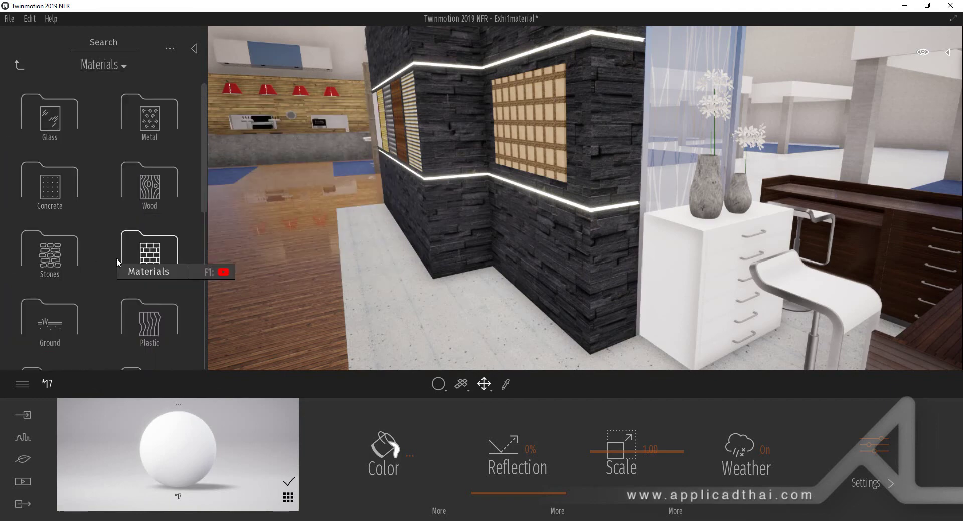
pyautogui.click(78, 255)
pyautogui.scroll(-6, 75, 241)
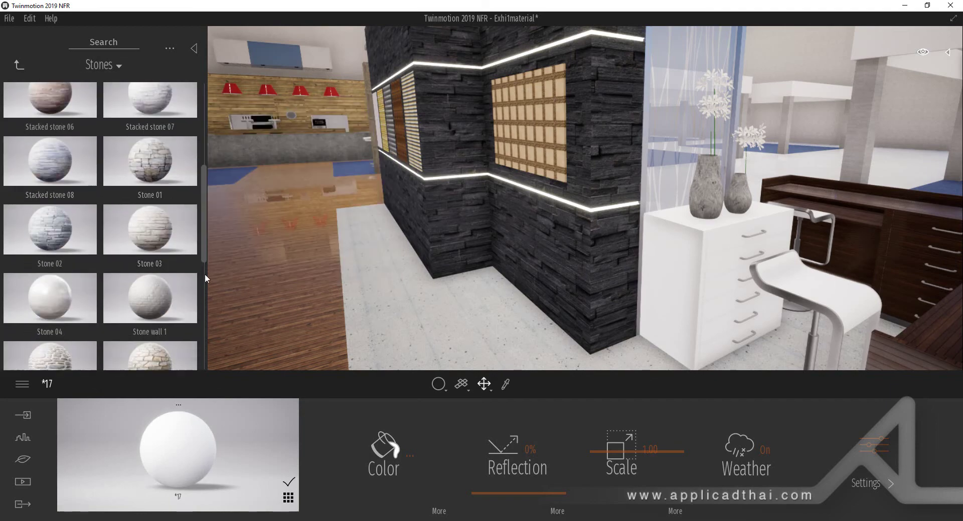
pyautogui.moveTo(60, 217); pyautogui.dragTo(400, 289)
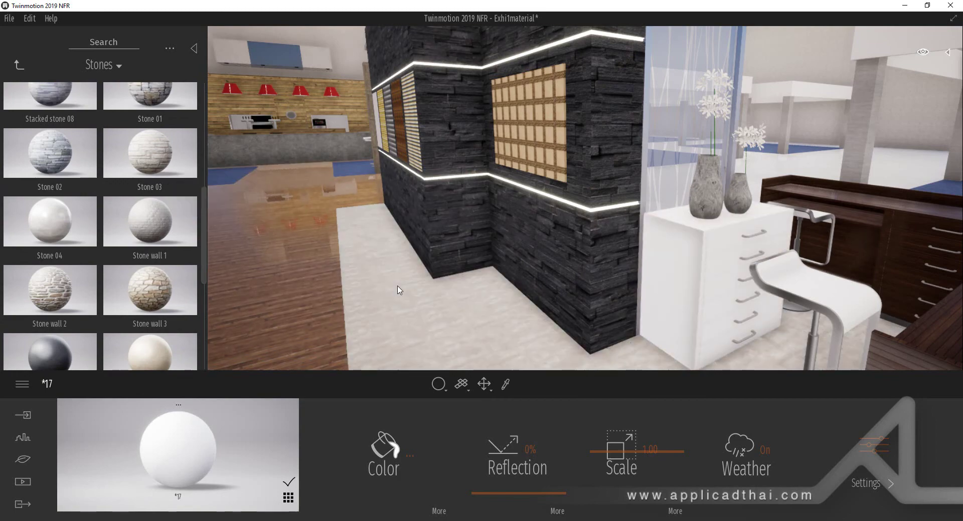
# Sample the Chestnut 01 A wood and apply it to the white drawer cabinet under the vases.
pyautogui.keyDown('alt'); pyautogui.click(591, 225); pyautogui.keyUp('alt')
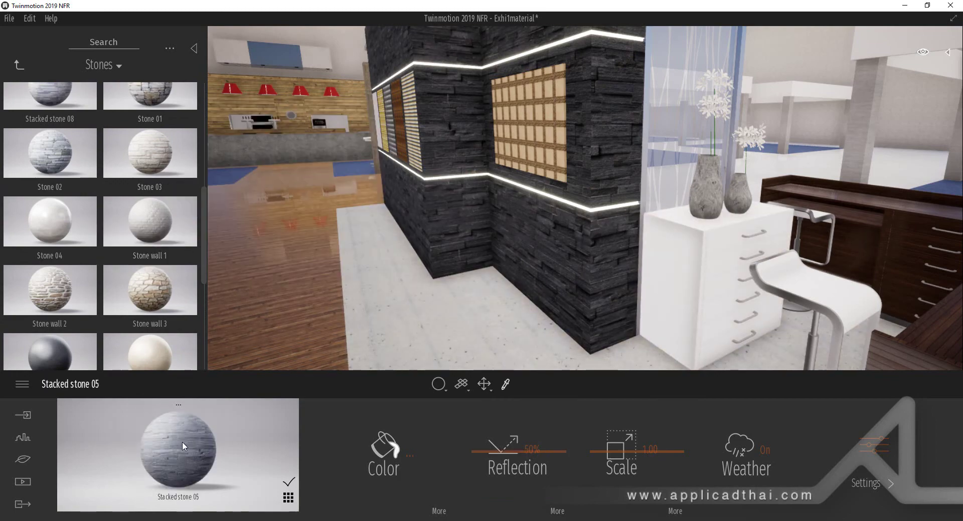
pyautogui.moveTo(183, 441); pyautogui.dragTo(195, 326)
pyautogui.keyDown('alt'); pyautogui.click(846, 259); pyautogui.keyUp('alt')
pyautogui.moveTo(141, 454); pyautogui.dragTo(702, 303)
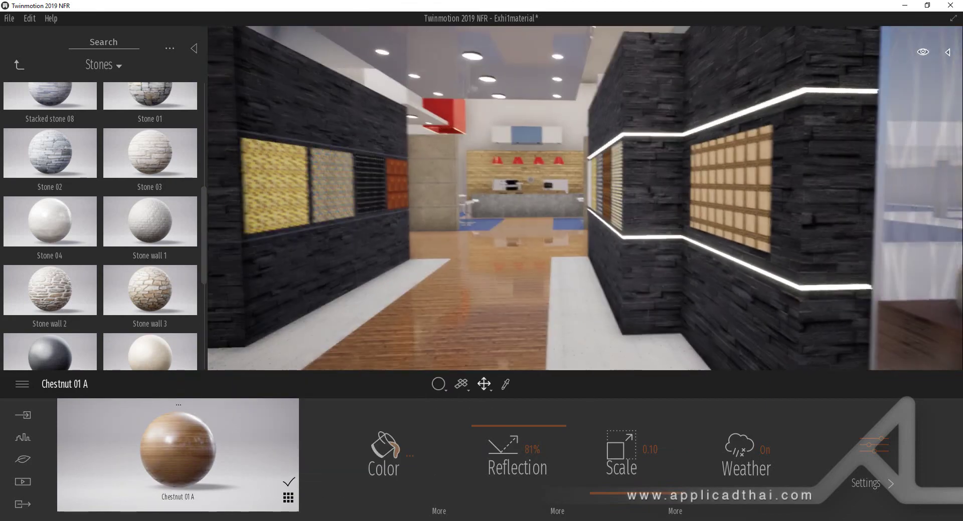